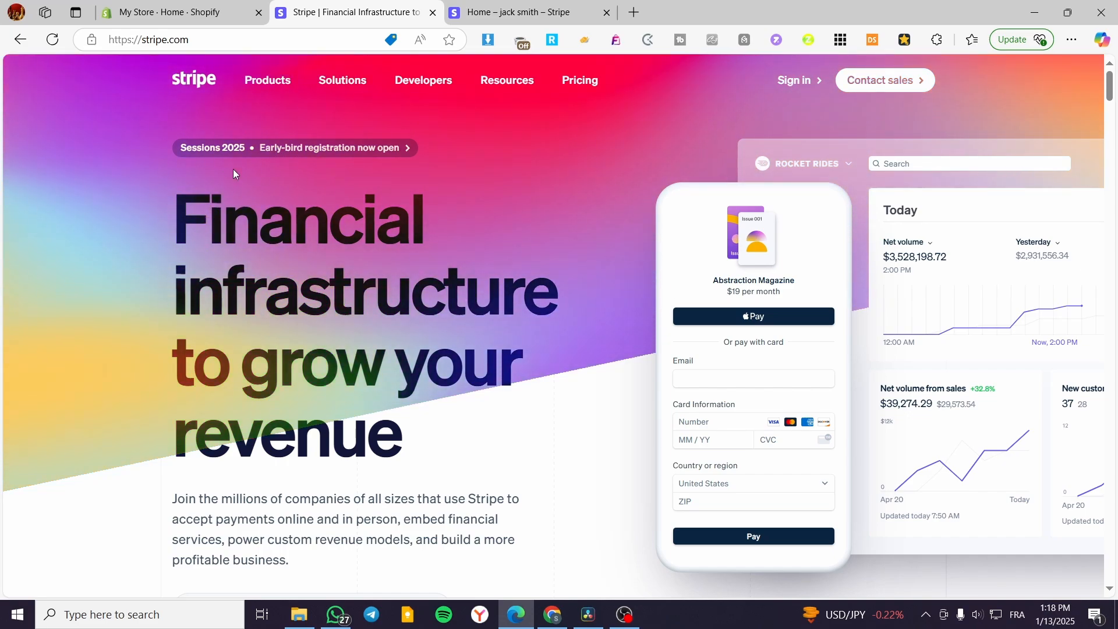
# Switch to the Stripe Dashboard and go to the Invoices page from the sidebar
pyautogui.moveTo(246, 70)
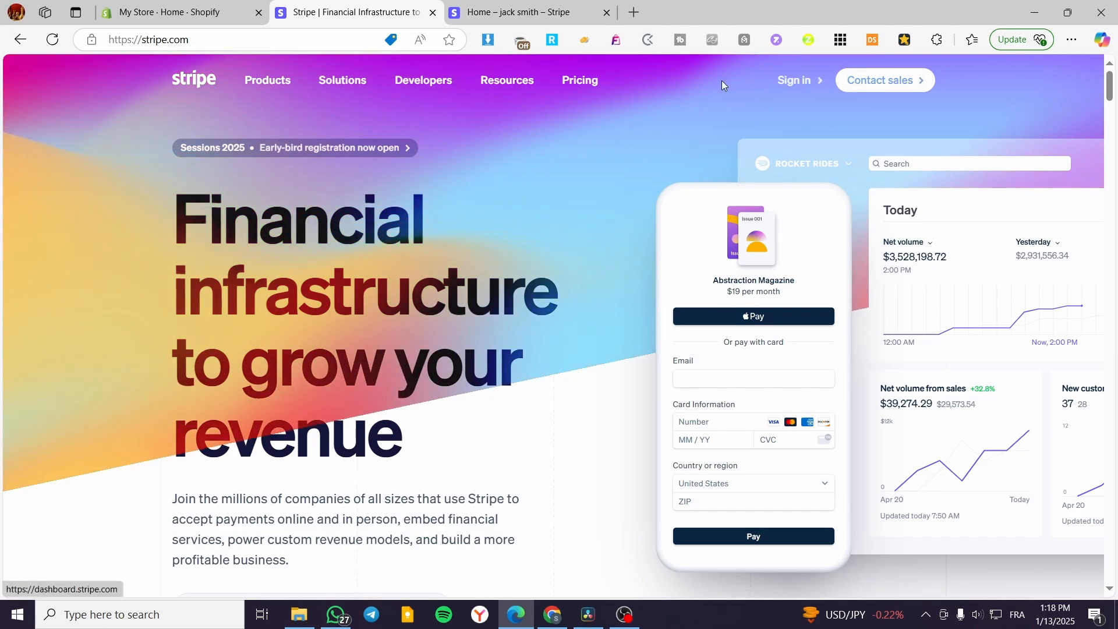
pyautogui.click(501, 3)
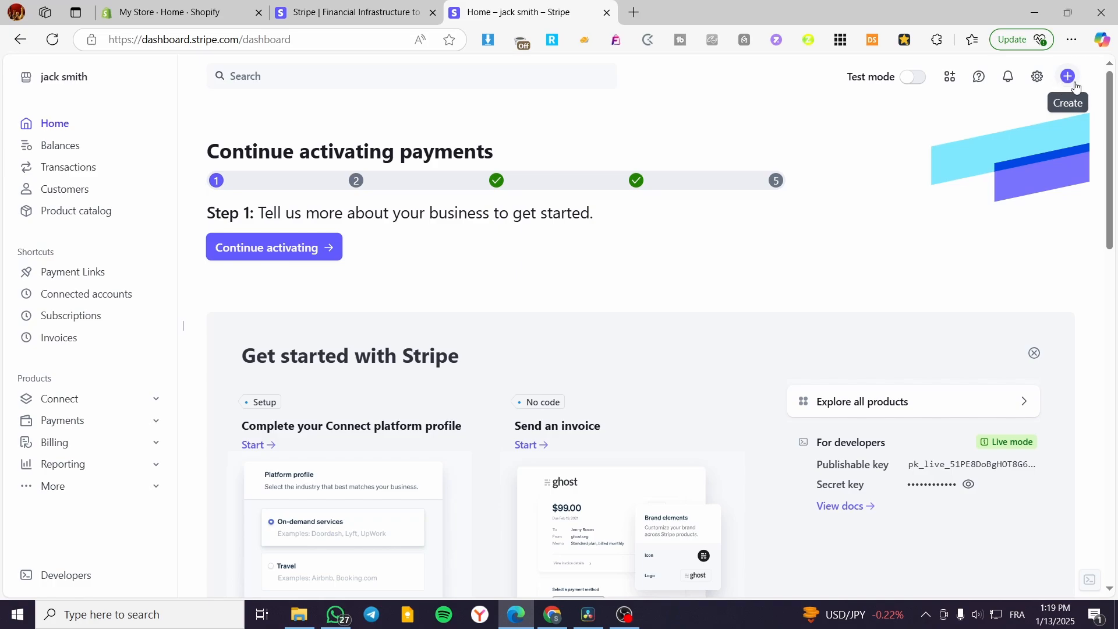
pyautogui.click(48, 341)
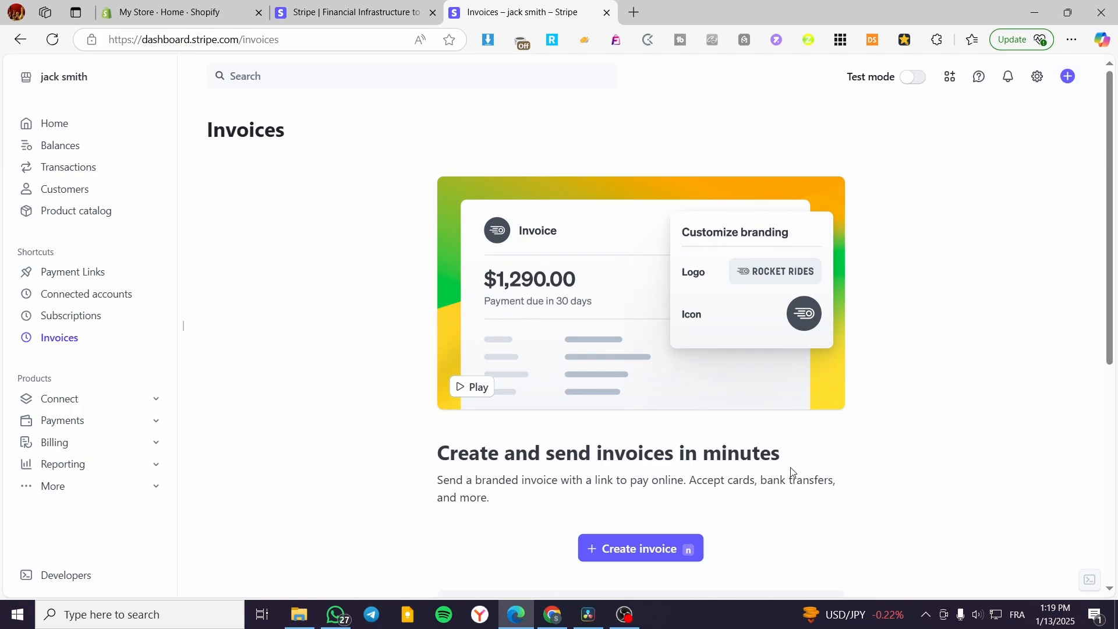
pyautogui.scroll(-1, 721, 452)
pyautogui.scroll(-1, 851, 400)
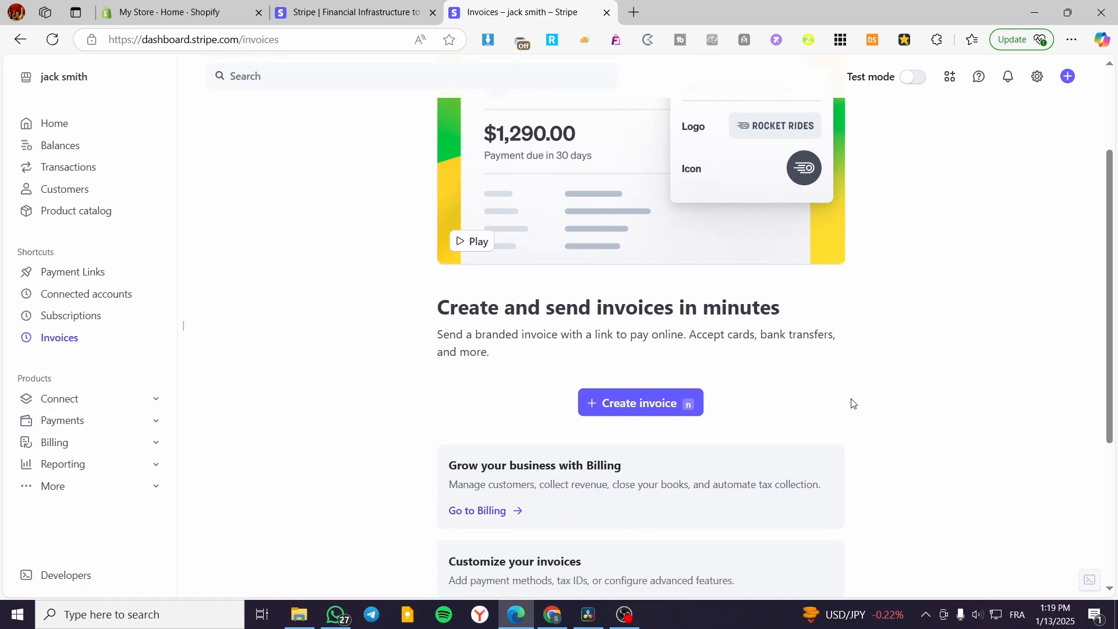
pyautogui.scroll(2, 855, 403)
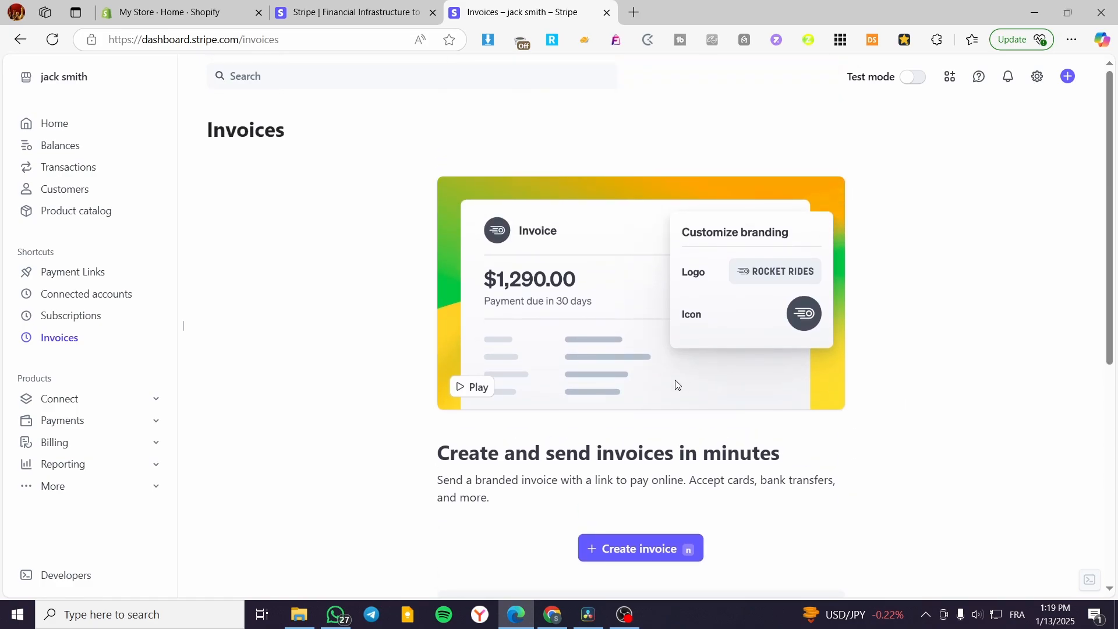
pyautogui.scroll(-1, 708, 385)
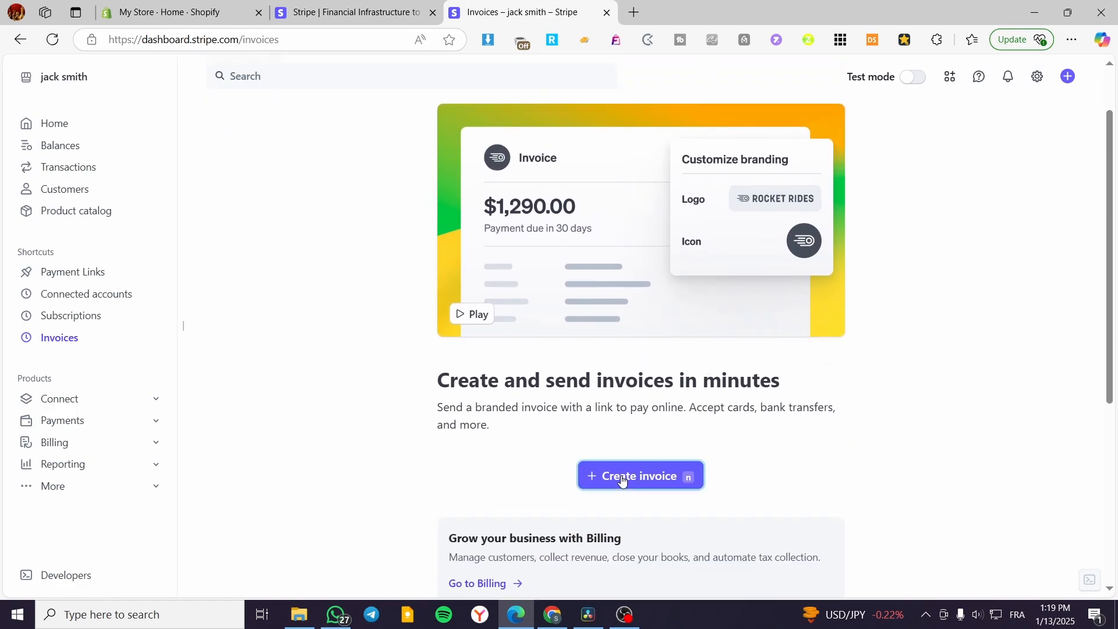
# Start a new invoice, dismiss the customer suggestions, and scroll through the blank form
pyautogui.click(622, 480)
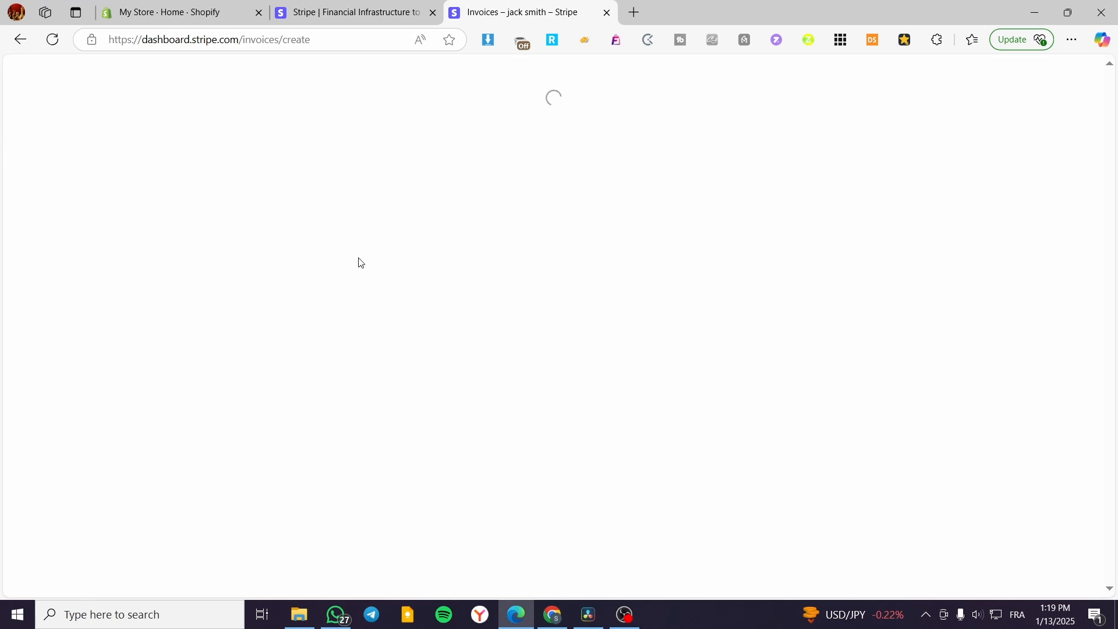
pyautogui.click(429, 124)
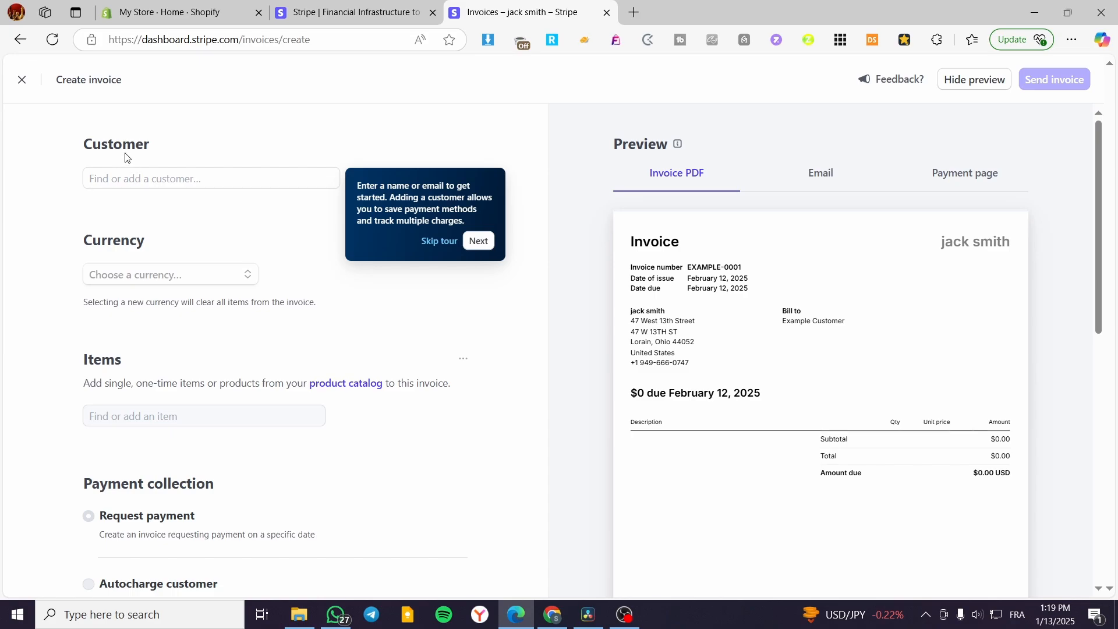
pyautogui.scroll(-3, 160, 278)
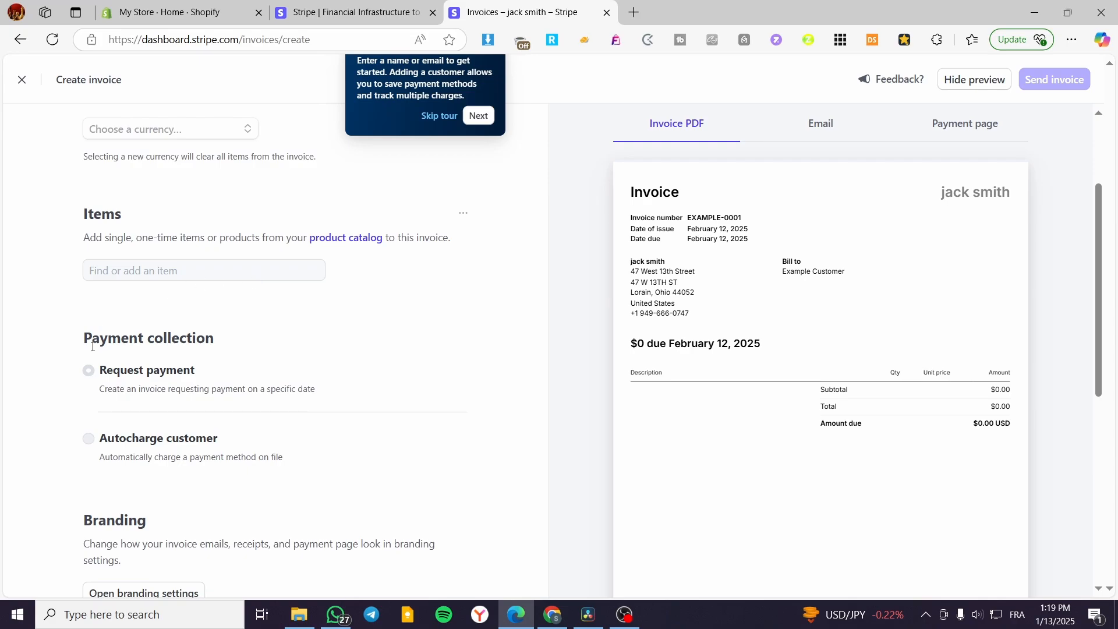
pyautogui.scroll(-1, 176, 345)
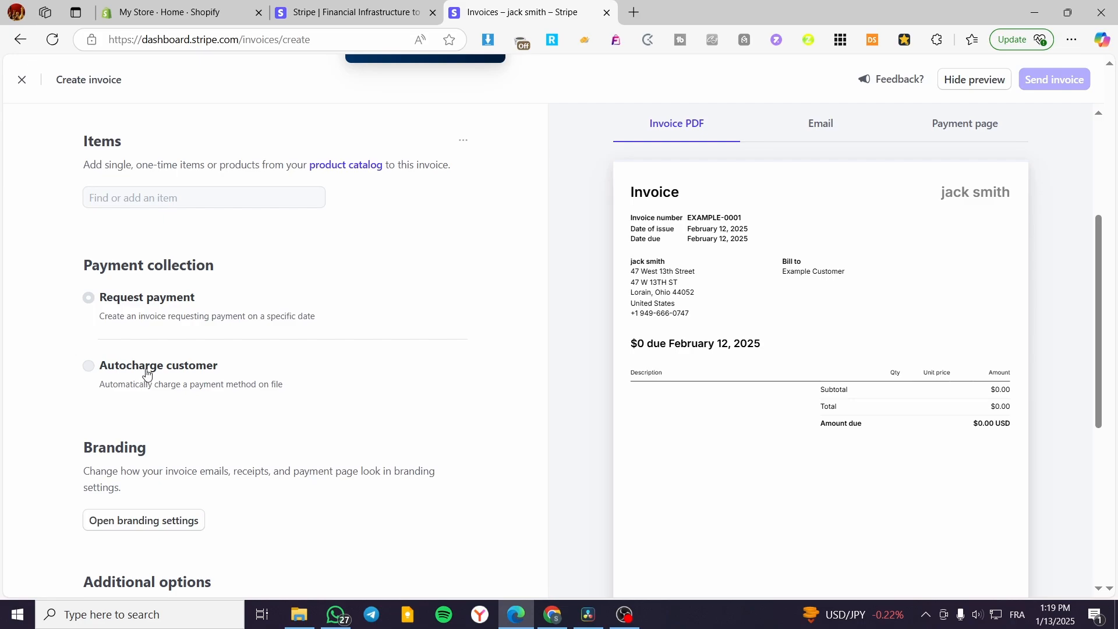
pyautogui.scroll(-2, 177, 371)
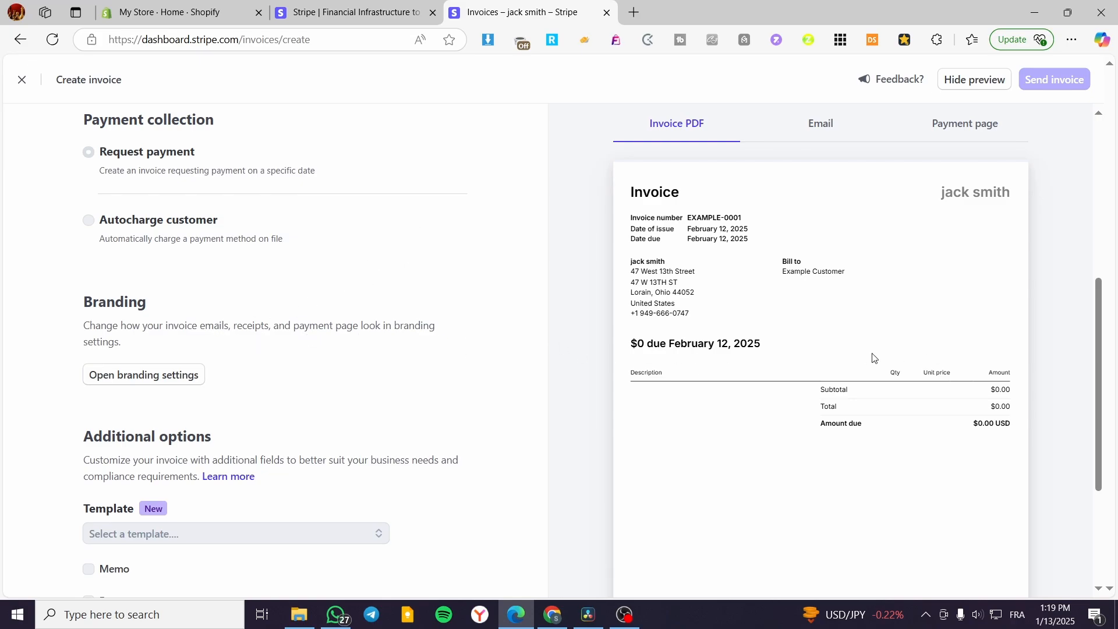
pyautogui.scroll(-4, 758, 356)
pyautogui.scroll(5, 861, 392)
pyautogui.scroll(-2, 207, 400)
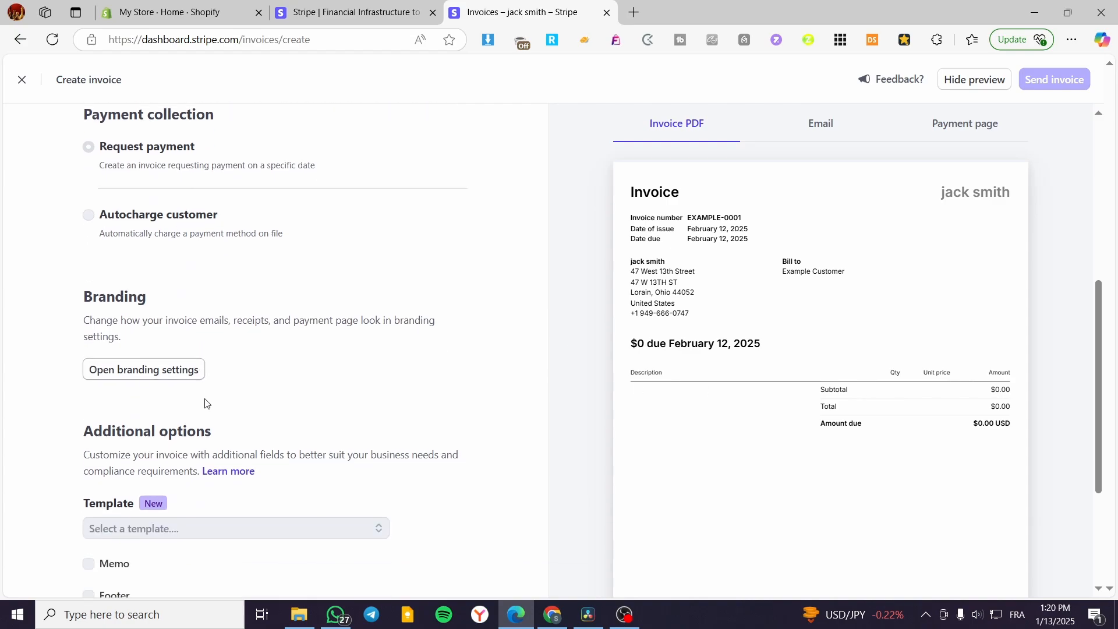
pyautogui.scroll(-3, 219, 459)
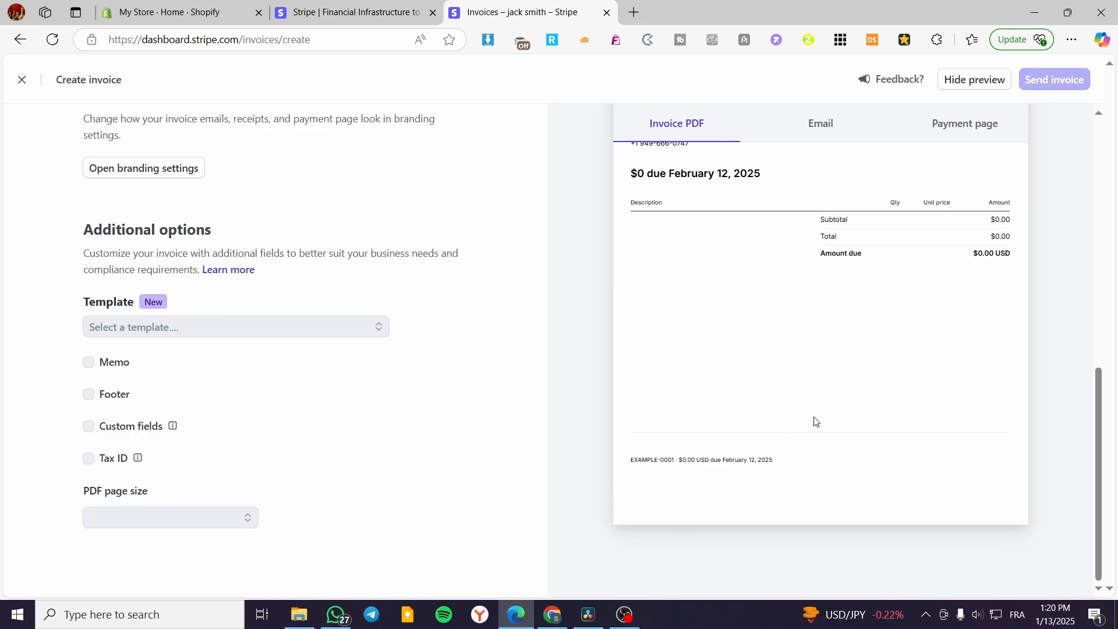
pyautogui.scroll(10, 874, 363)
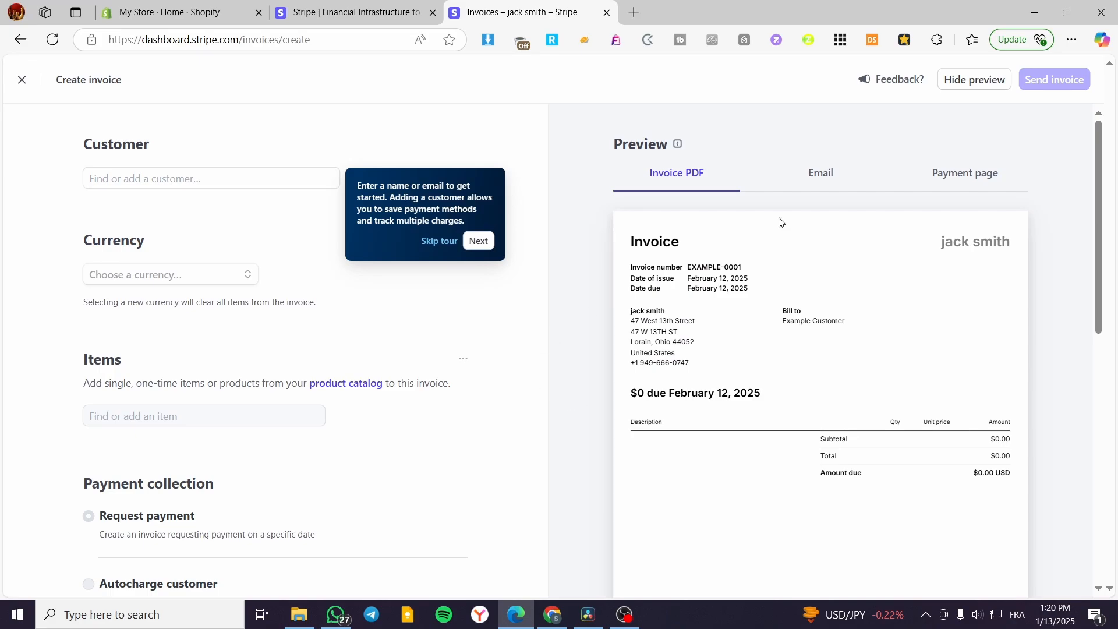
# Cycle the Preview pane through Email and Invoice PDF views, ending on the Payment page
pyautogui.click(846, 176)
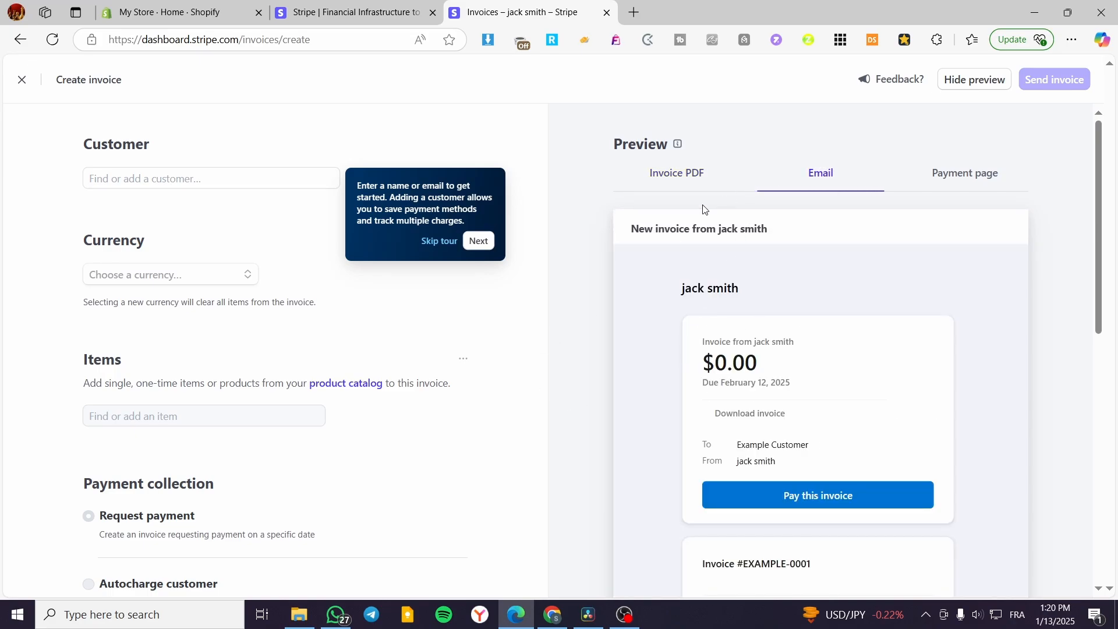
pyautogui.click(663, 175)
pyautogui.scroll(-1, 658, 198)
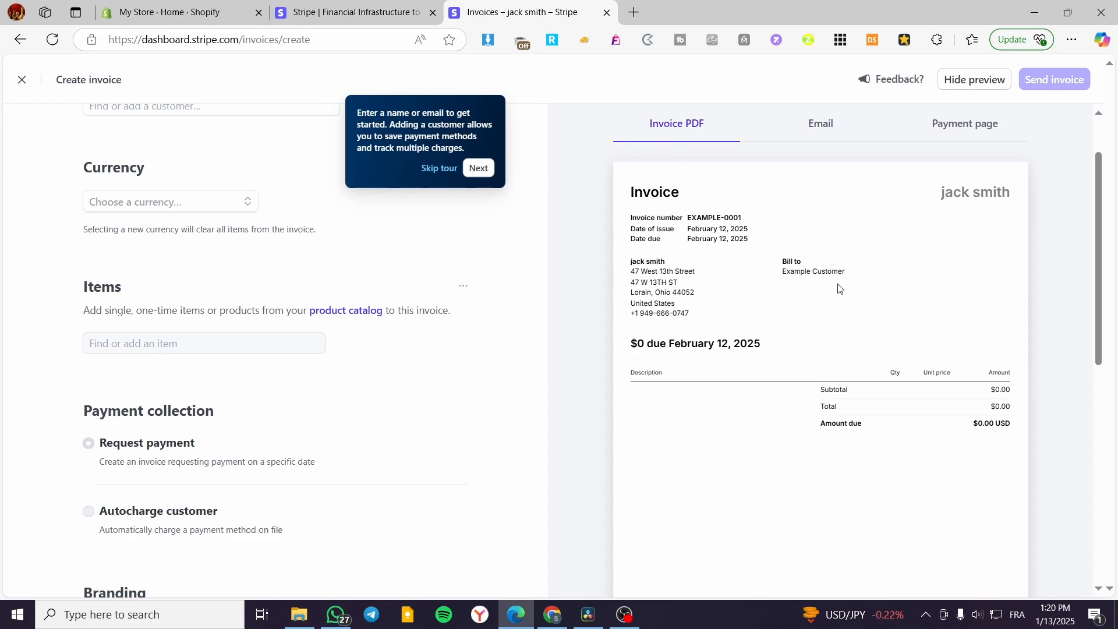
pyautogui.scroll(-1, 838, 289)
pyautogui.scroll(3, 551, 396)
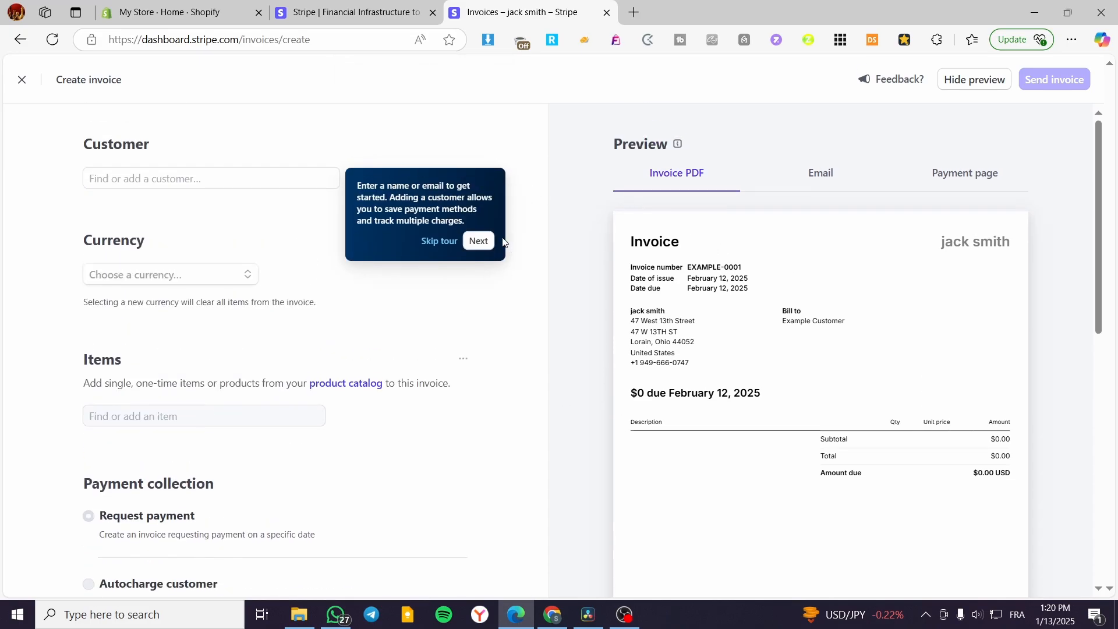
pyautogui.click(826, 173)
pyautogui.click(987, 181)
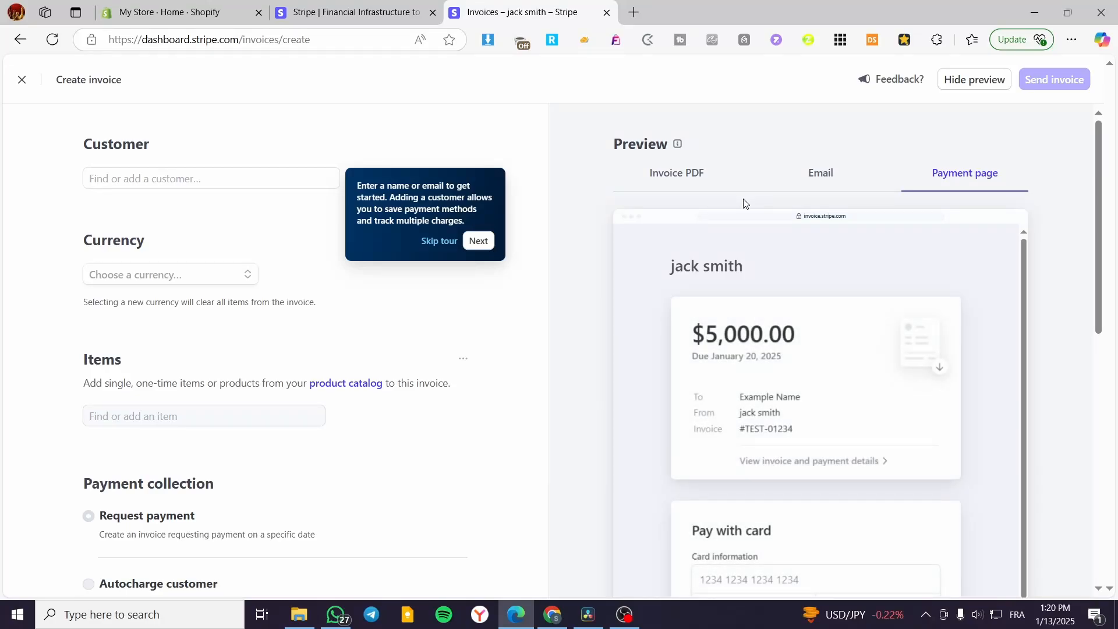
pyautogui.scroll(-1, 767, 233)
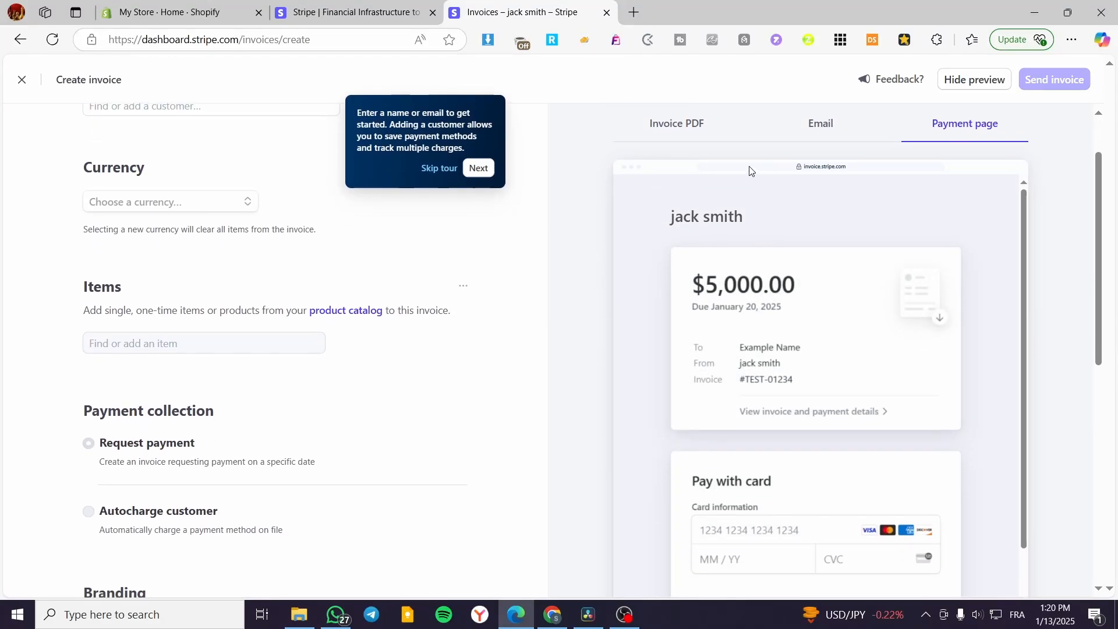
pyautogui.scroll(1, 742, 216)
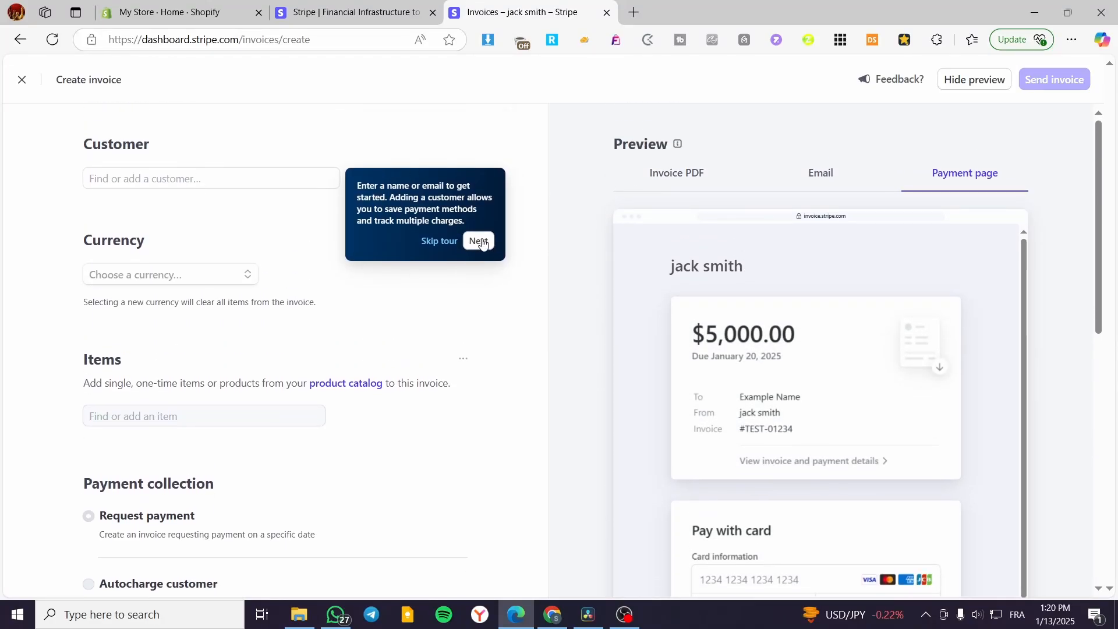
# Skip the tour and bill the invoice to a new customer with their name and e-mail
pyautogui.click(451, 248)
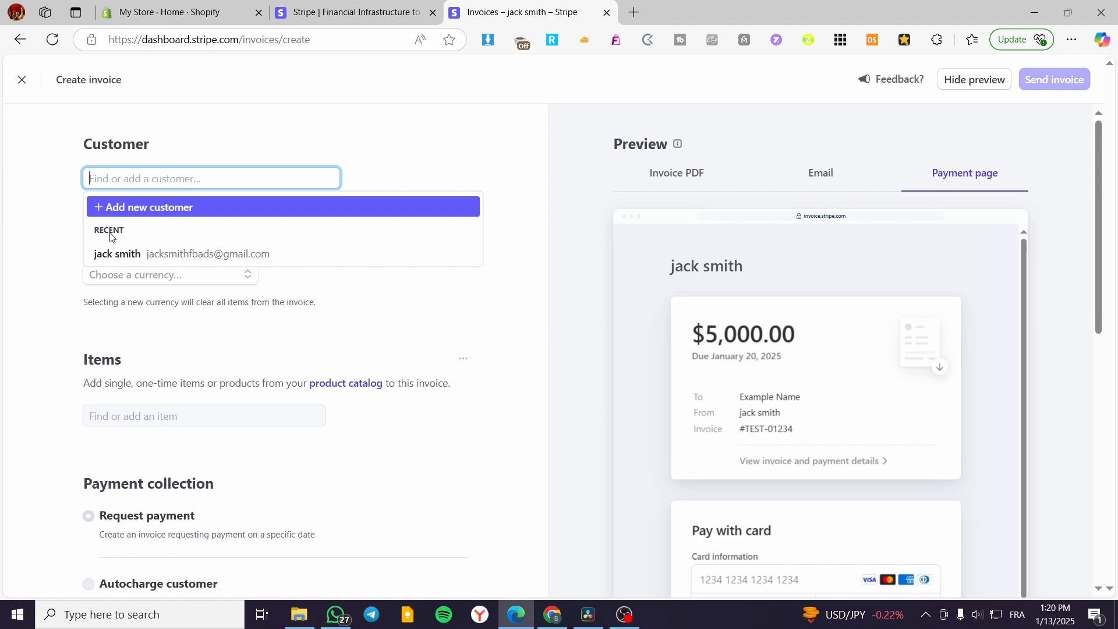
pyautogui.click(115, 253)
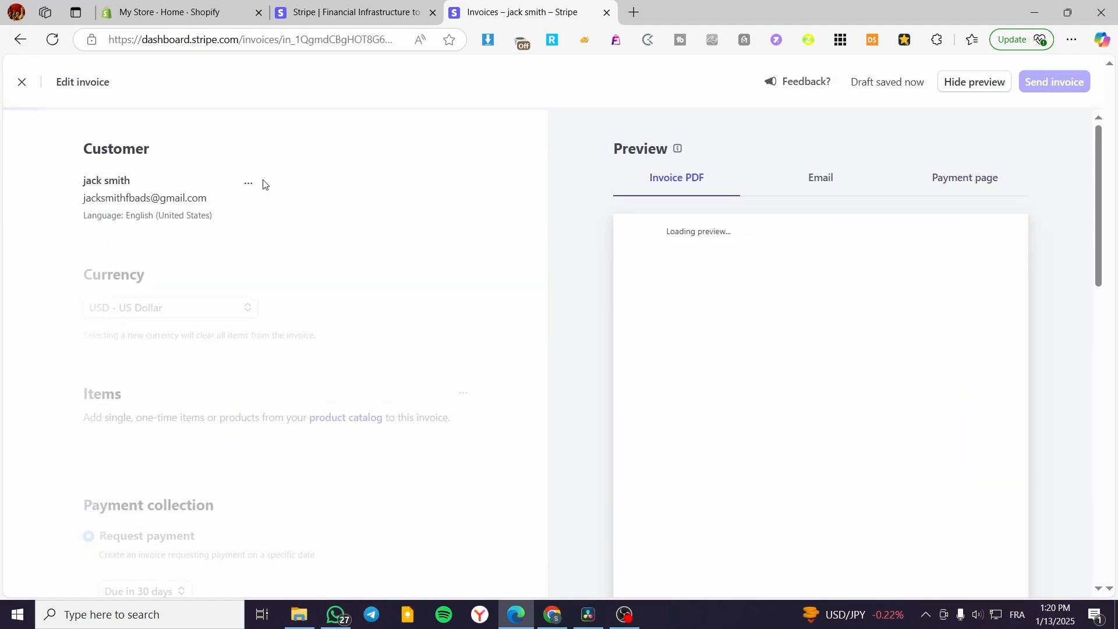
pyautogui.click(250, 186)
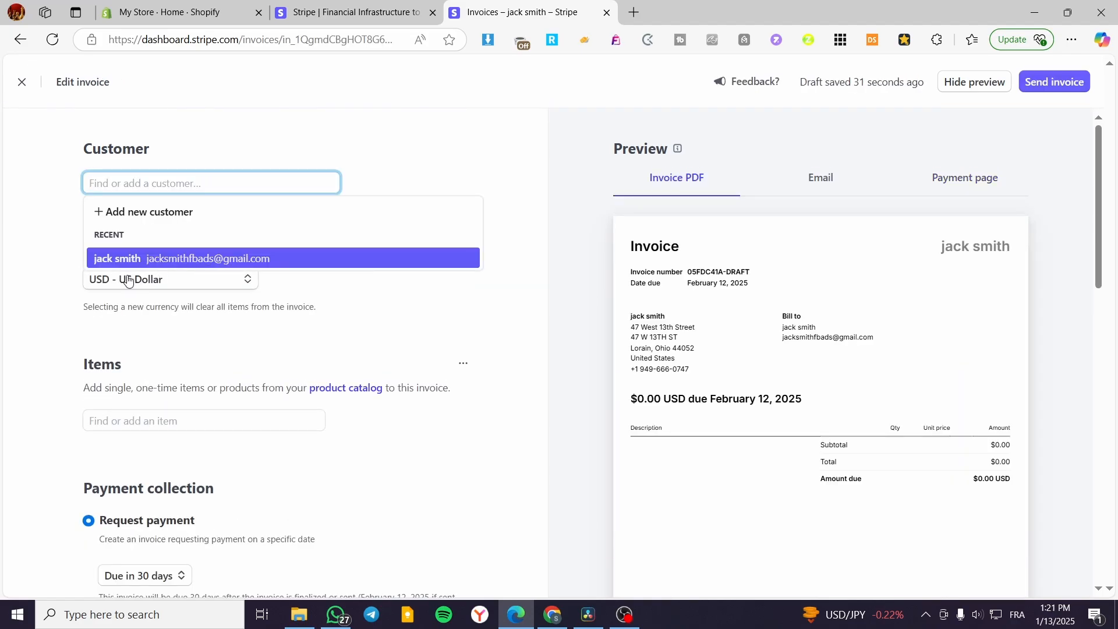
pyautogui.click(148, 219)
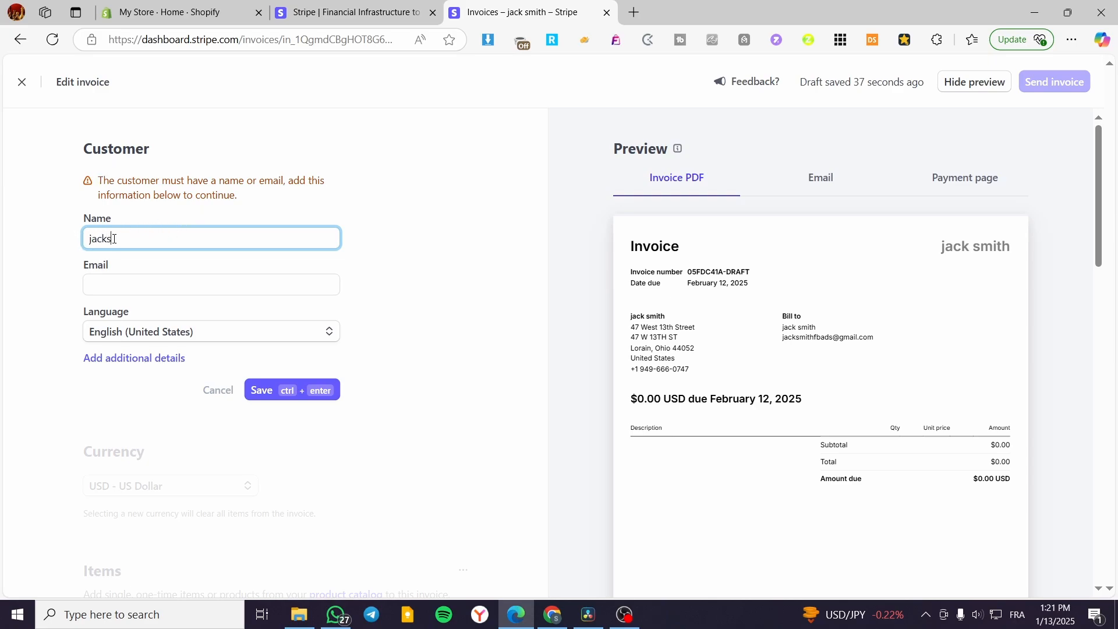
pyautogui.click(106, 282)
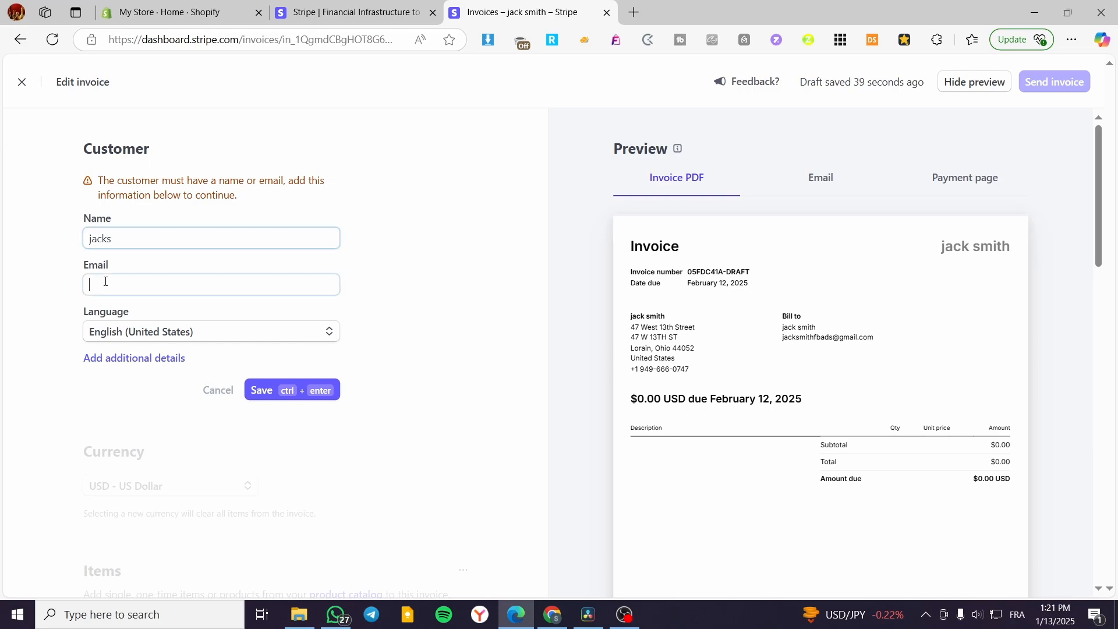
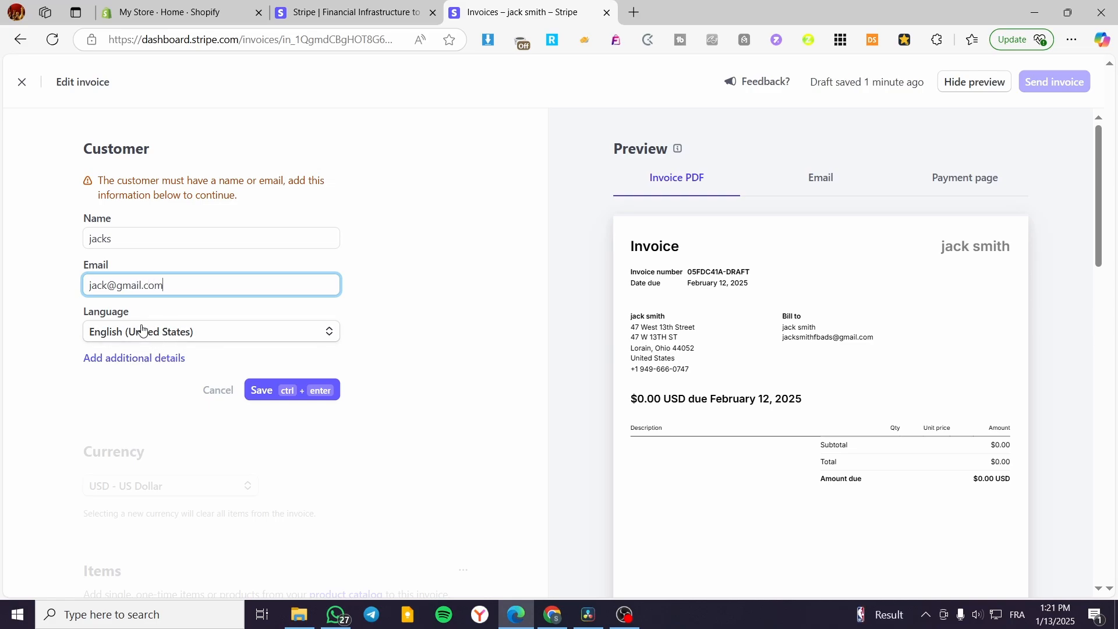
pyautogui.click(261, 390)
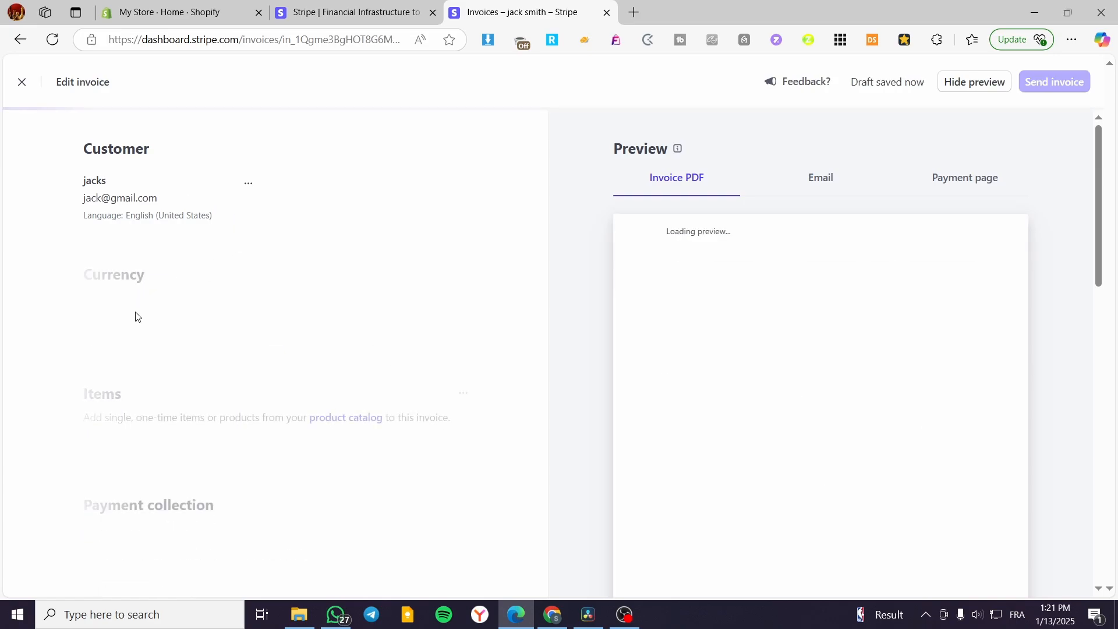
# Keep US Dollar as the invoice currency
pyautogui.click(157, 317)
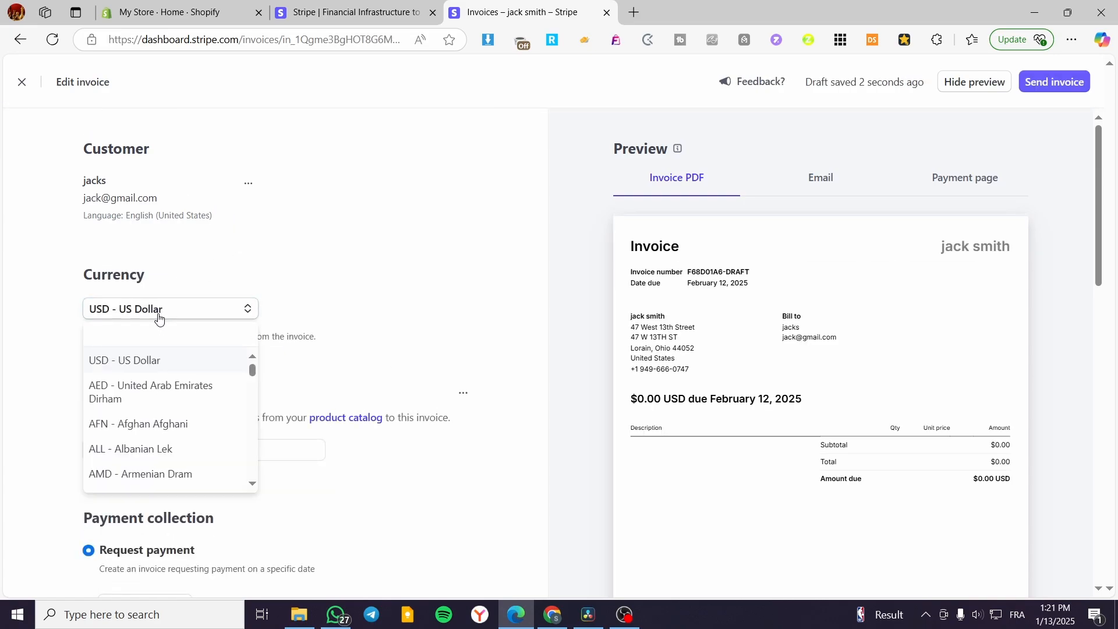
pyautogui.click(237, 315)
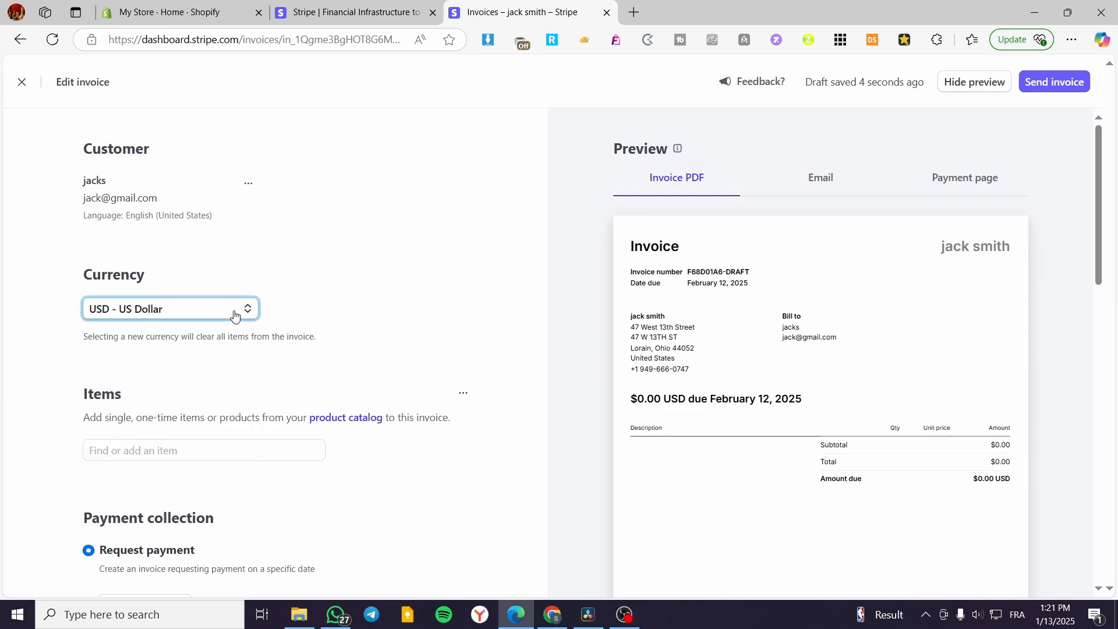
pyautogui.scroll(-3, 327, 297)
# Add a non-discountable one-time 'Service of design' line item priced at $120
pyautogui.click(183, 300)
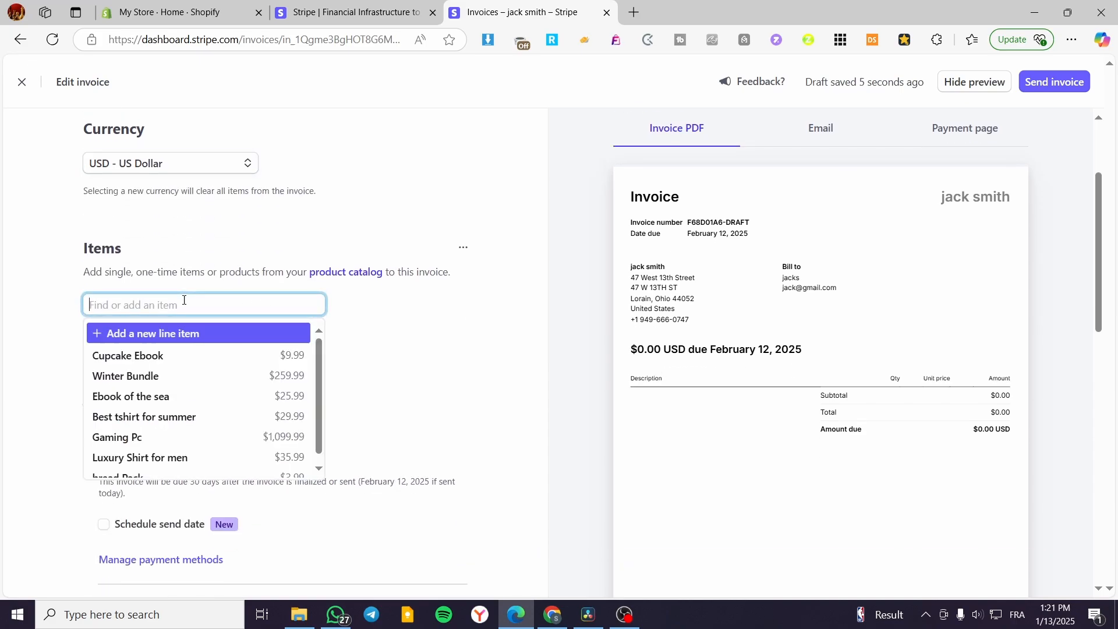
pyautogui.click(193, 338)
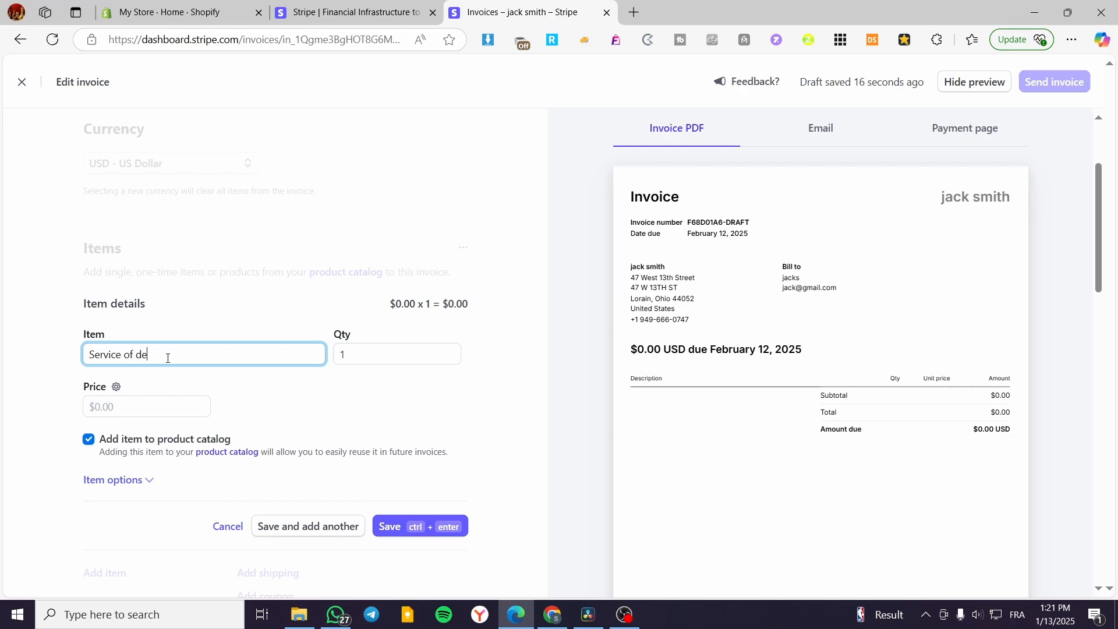
pyautogui.click(109, 407)
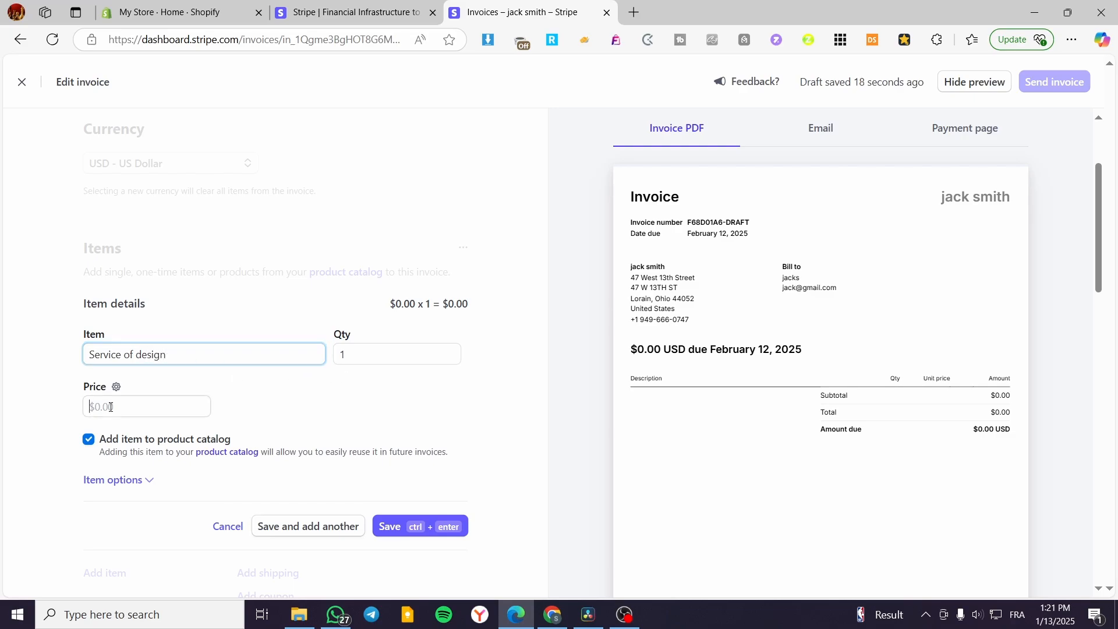
pyautogui.write('120')
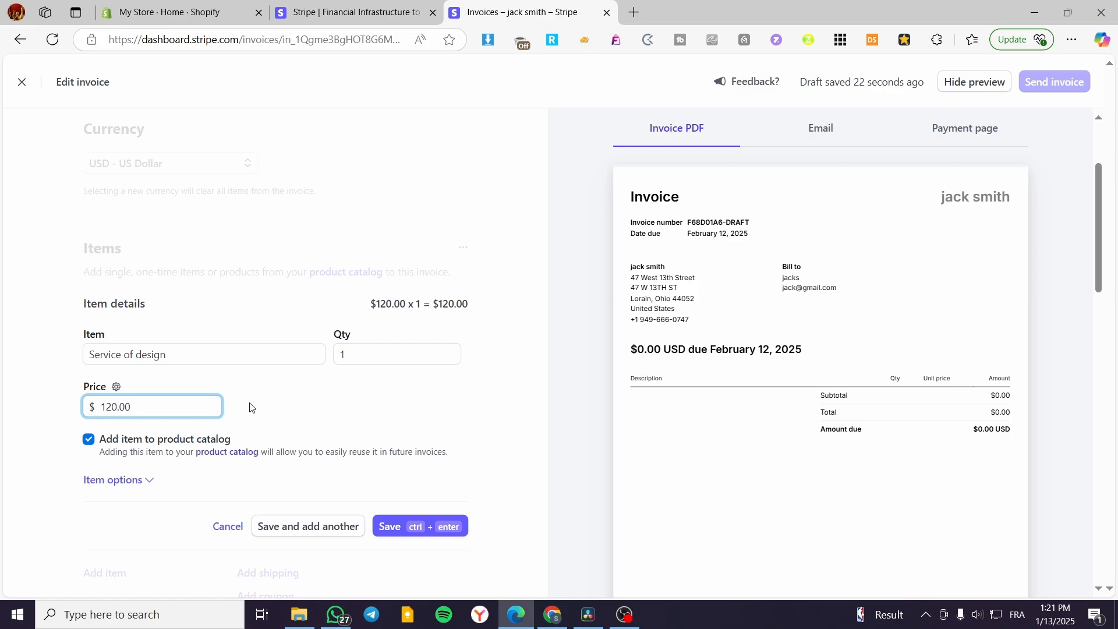
pyautogui.click(142, 483)
pyautogui.scroll(-3, 175, 425)
pyautogui.scroll(-2, 156, 411)
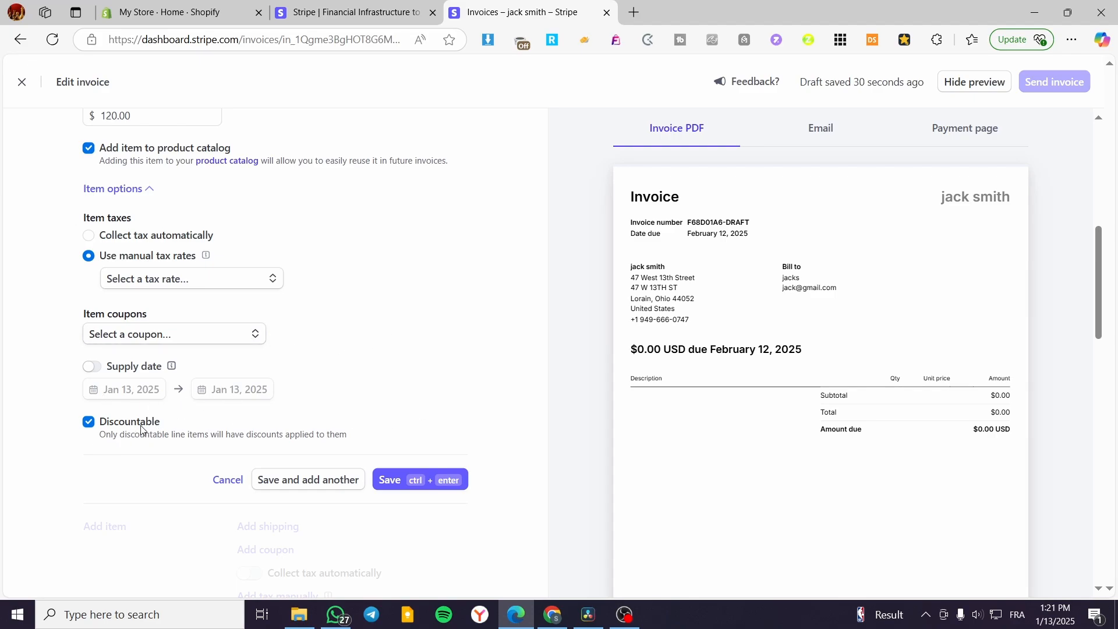
pyautogui.click(88, 423)
pyautogui.click(417, 482)
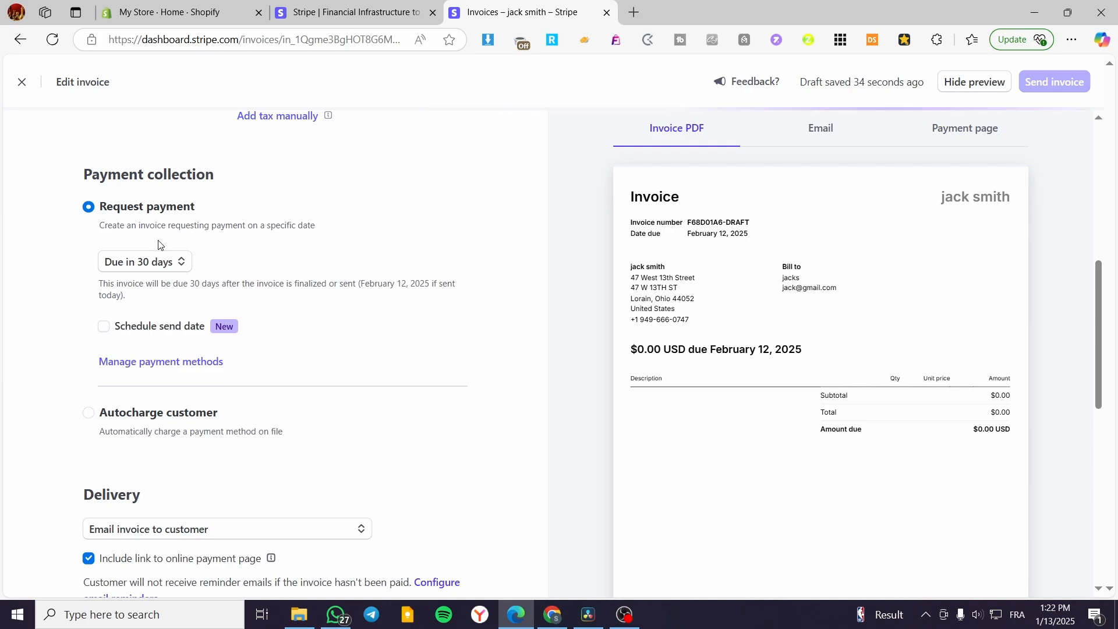
pyautogui.scroll(5, 285, 259)
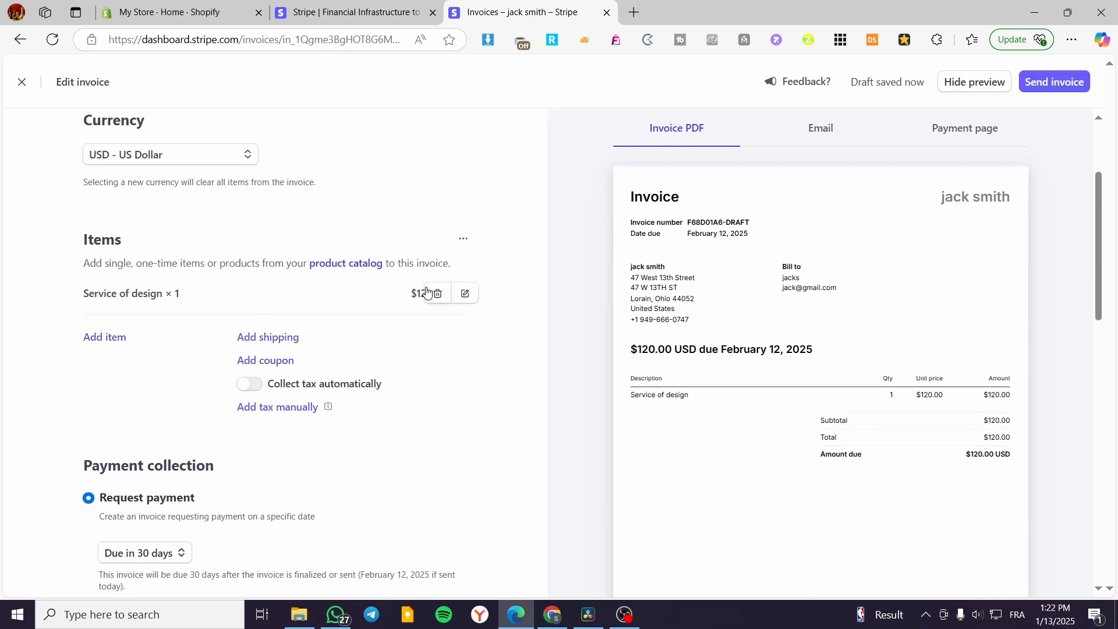
pyautogui.scroll(-4, 247, 316)
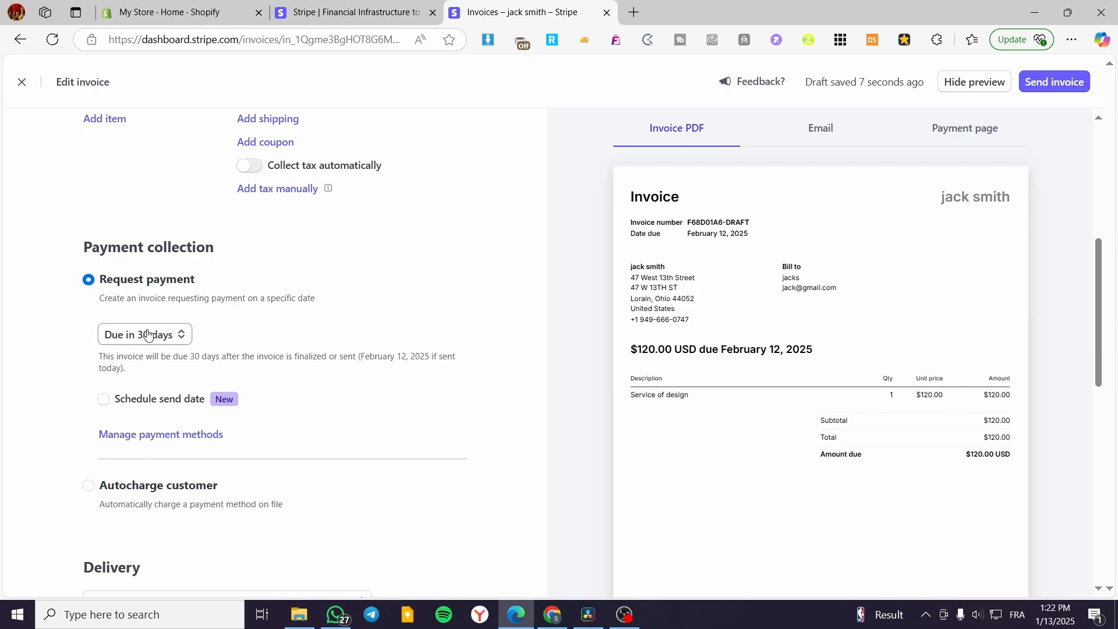
pyautogui.click(155, 399)
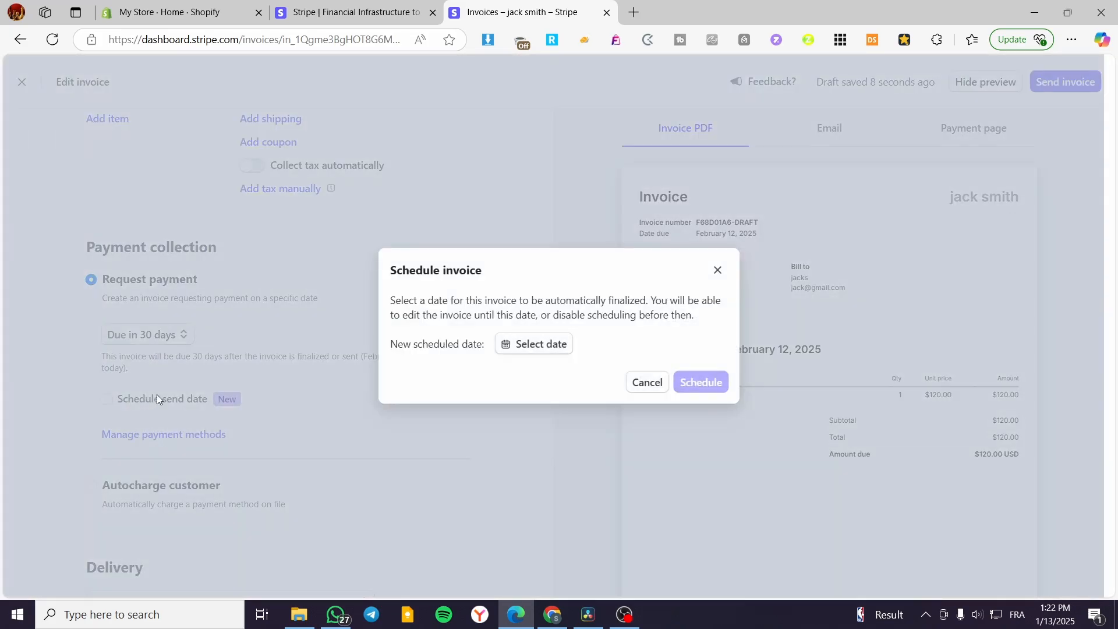
pyautogui.click(647, 382)
pyautogui.scroll(-3, 98, 349)
pyautogui.click(89, 341)
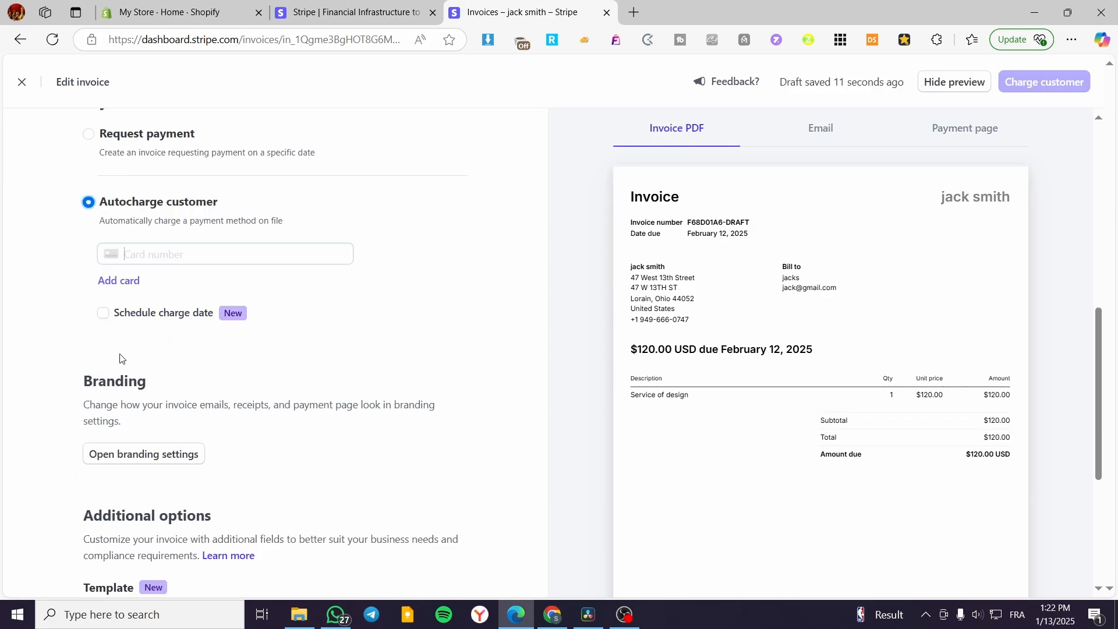
pyautogui.scroll(4, 137, 269)
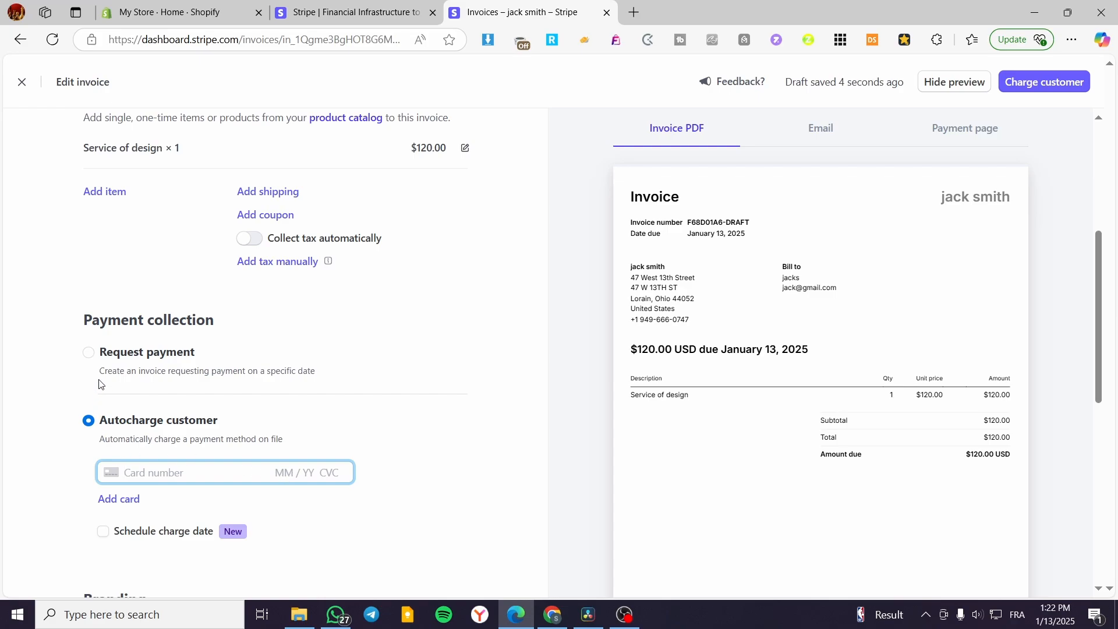
pyautogui.click(90, 354)
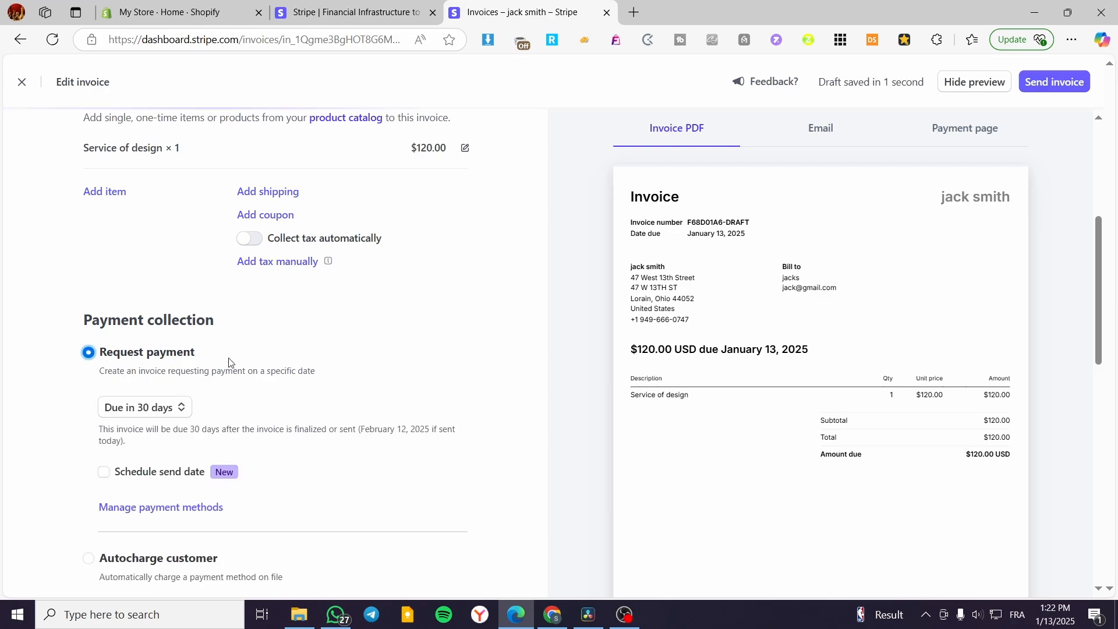
pyautogui.scroll(-2, 257, 362)
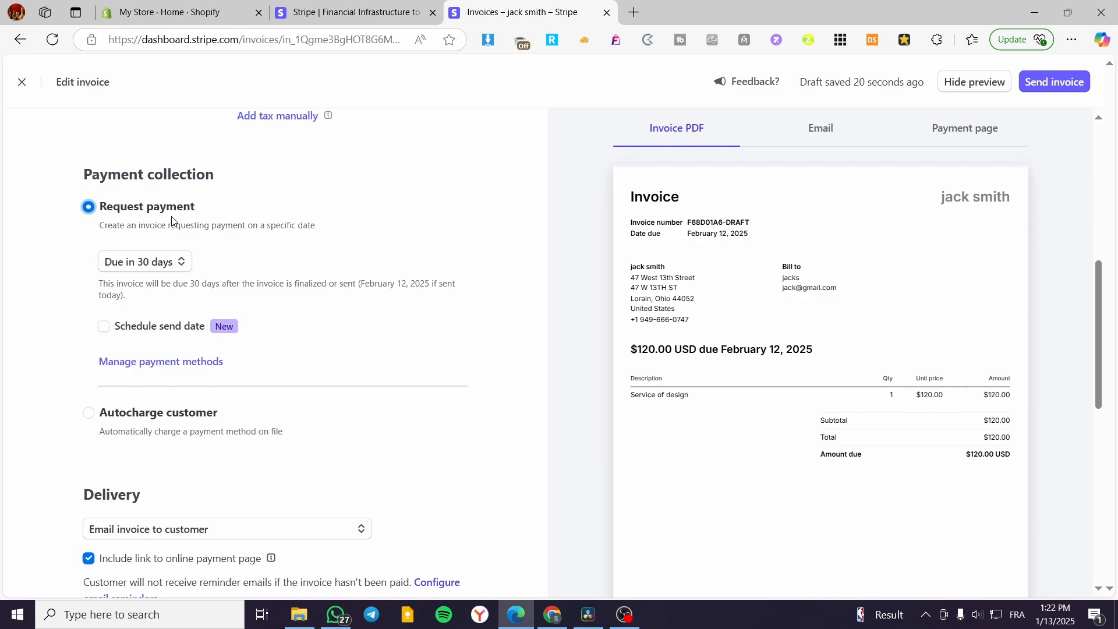
# Keep delivery set to 'Email invoice to customer'
pyautogui.scroll(-2, 164, 215)
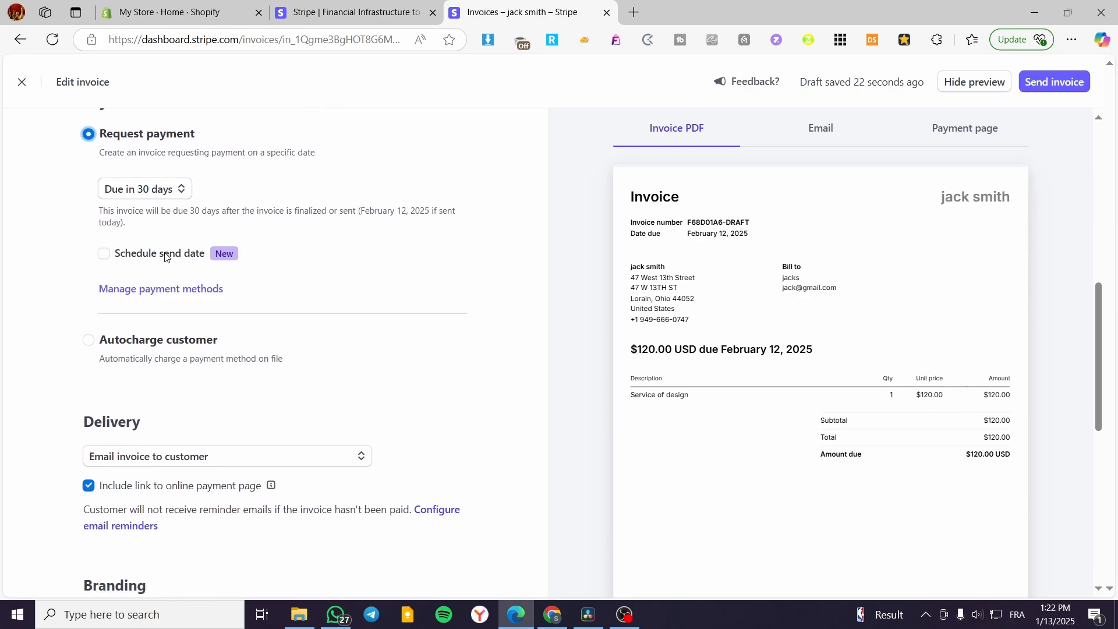
pyautogui.click(125, 385)
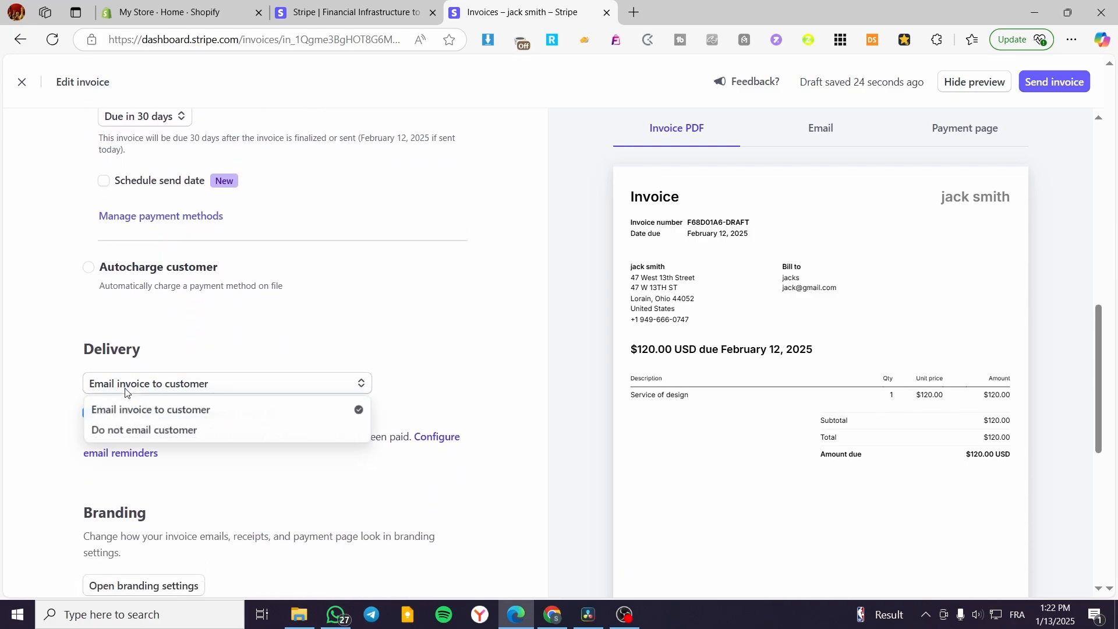
pyautogui.click(182, 416)
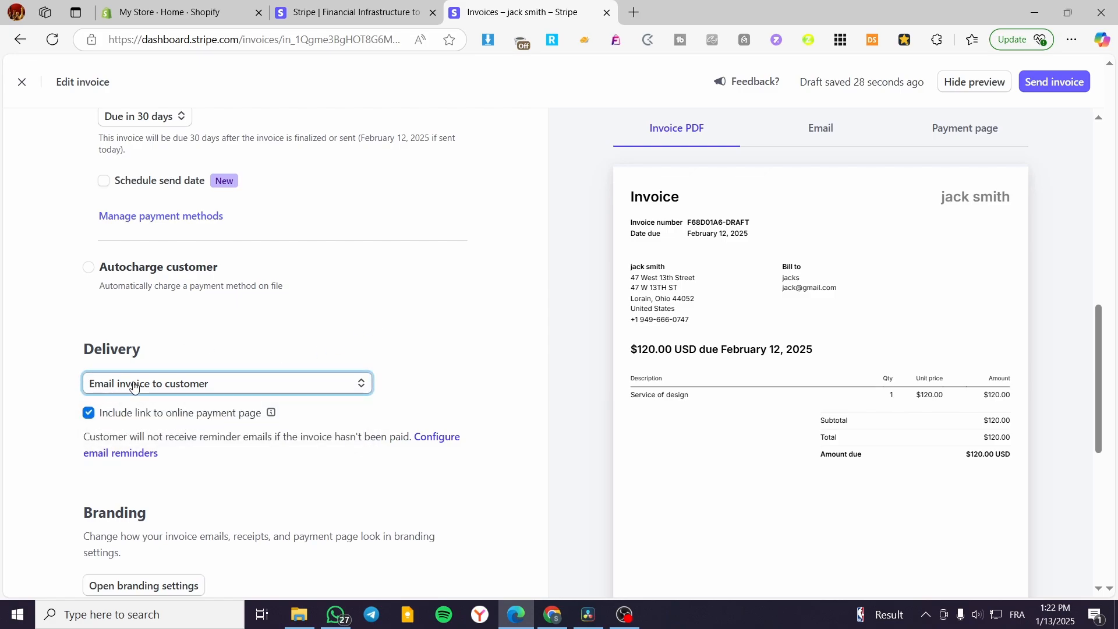
pyautogui.scroll(-2, 114, 286)
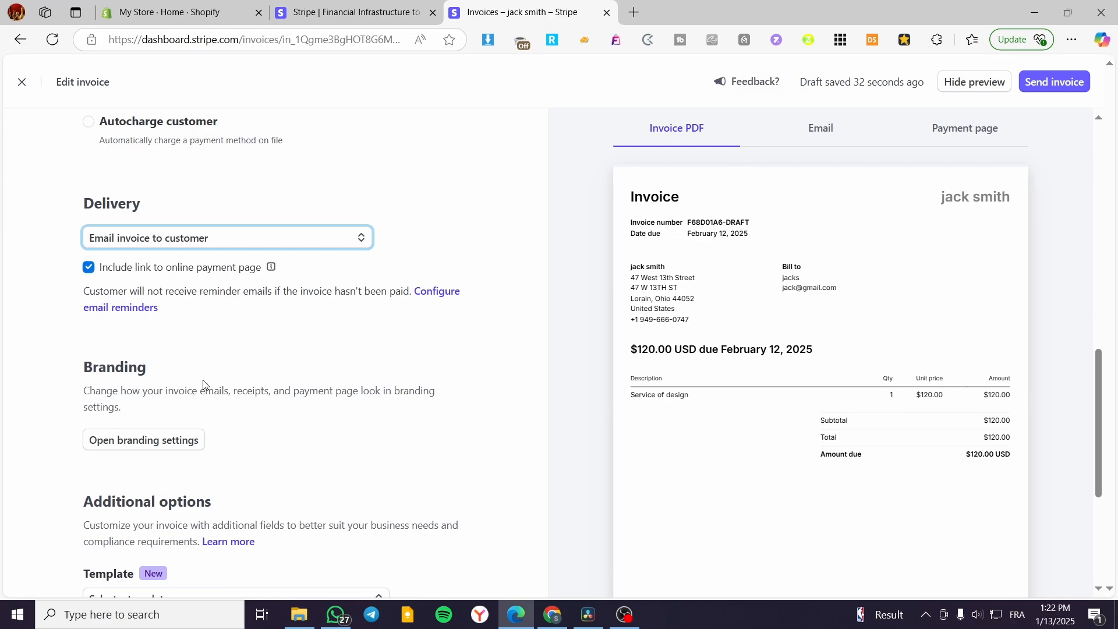
pyautogui.scroll(-2, 157, 376)
# Browse the branding settings' Checkout, Email receipts and Customer portal previews, then close them
pyautogui.click(169, 296)
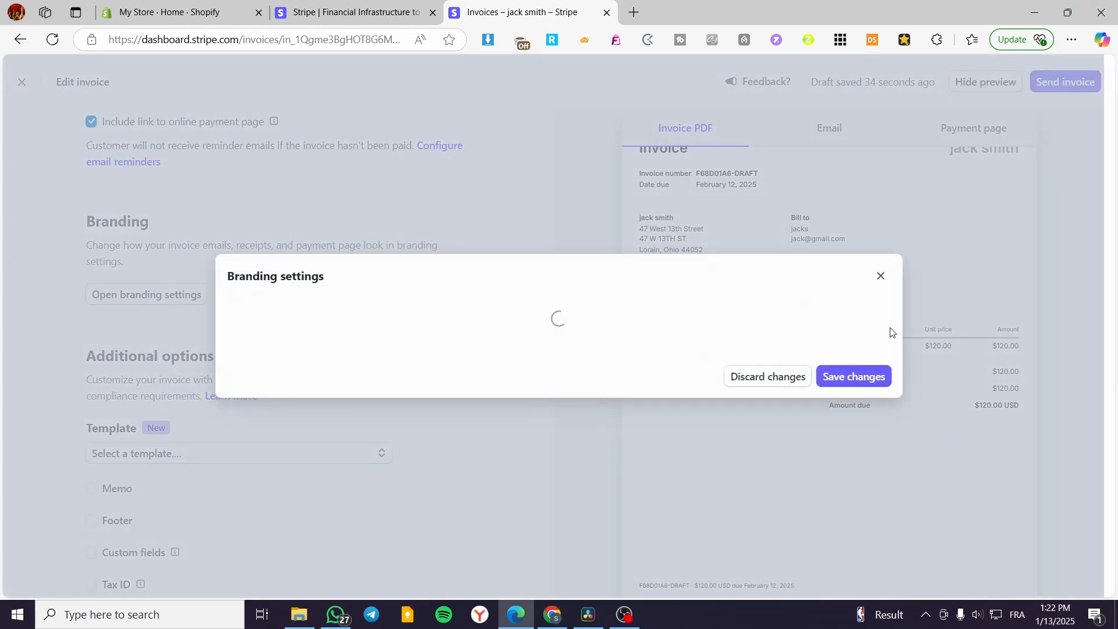
pyautogui.scroll(-5, 606, 424)
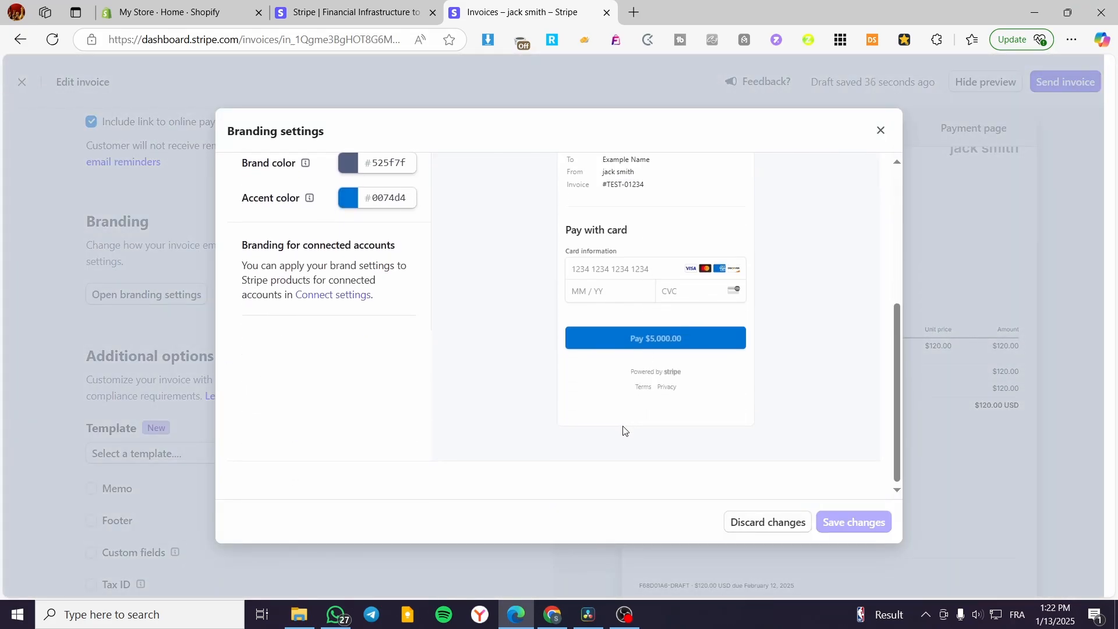
pyautogui.scroll(5, 622, 429)
pyautogui.click(613, 185)
pyautogui.click(483, 182)
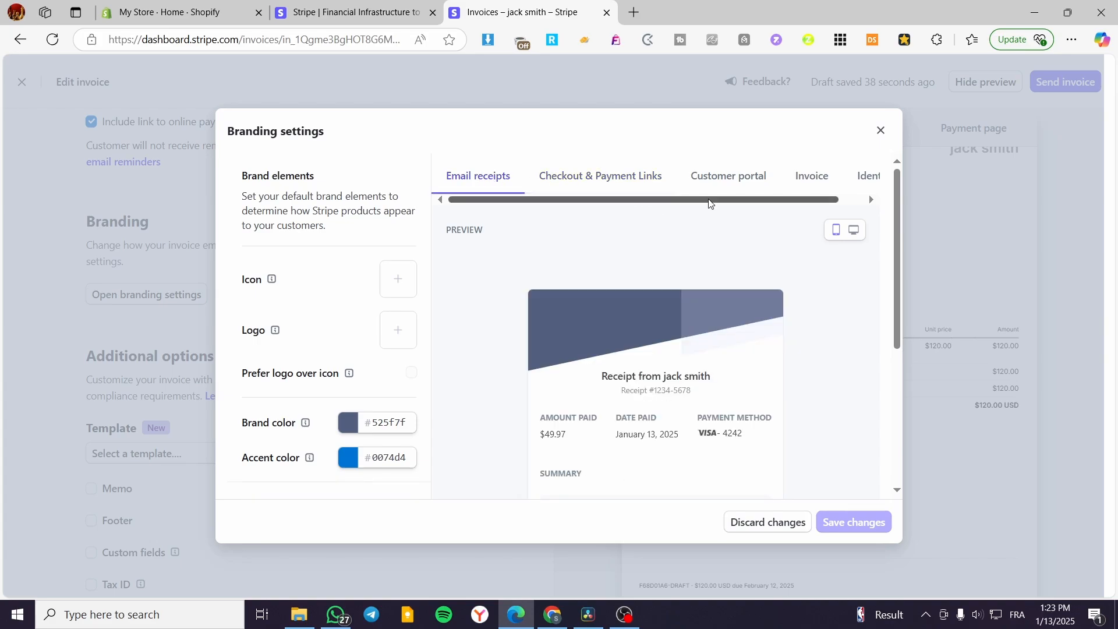
pyautogui.click(773, 179)
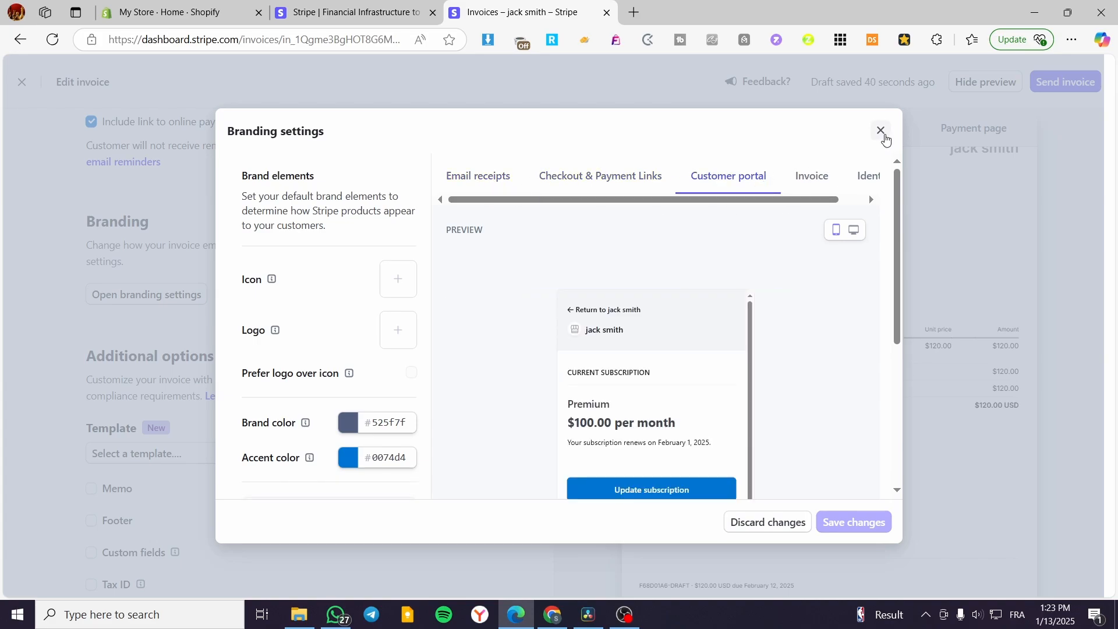
pyautogui.click(881, 131)
# Cancel the empty memo and turn on the invoice footer
pyautogui.scroll(-2, 184, 433)
pyautogui.click(92, 363)
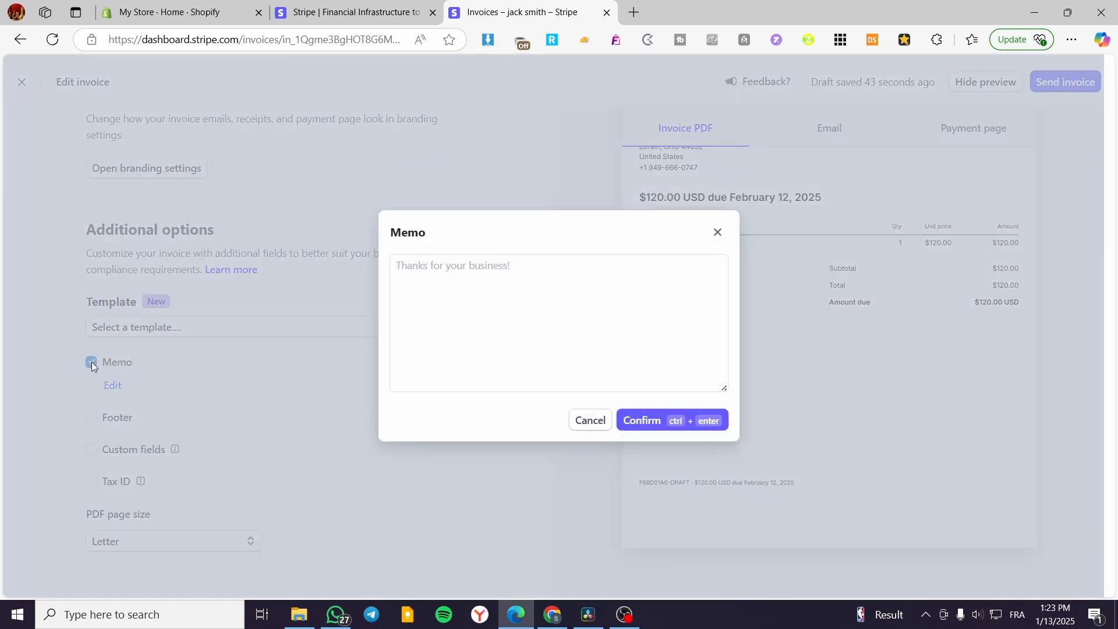
pyautogui.click(568, 421)
pyautogui.click(92, 419)
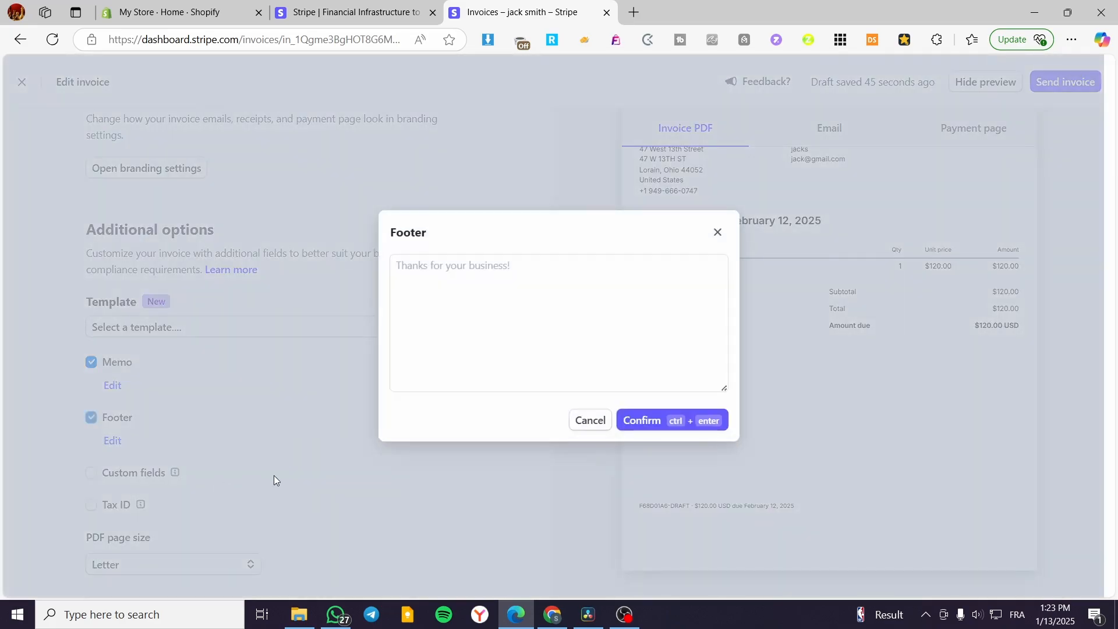
pyautogui.click(660, 427)
pyautogui.scroll(5, 903, 338)
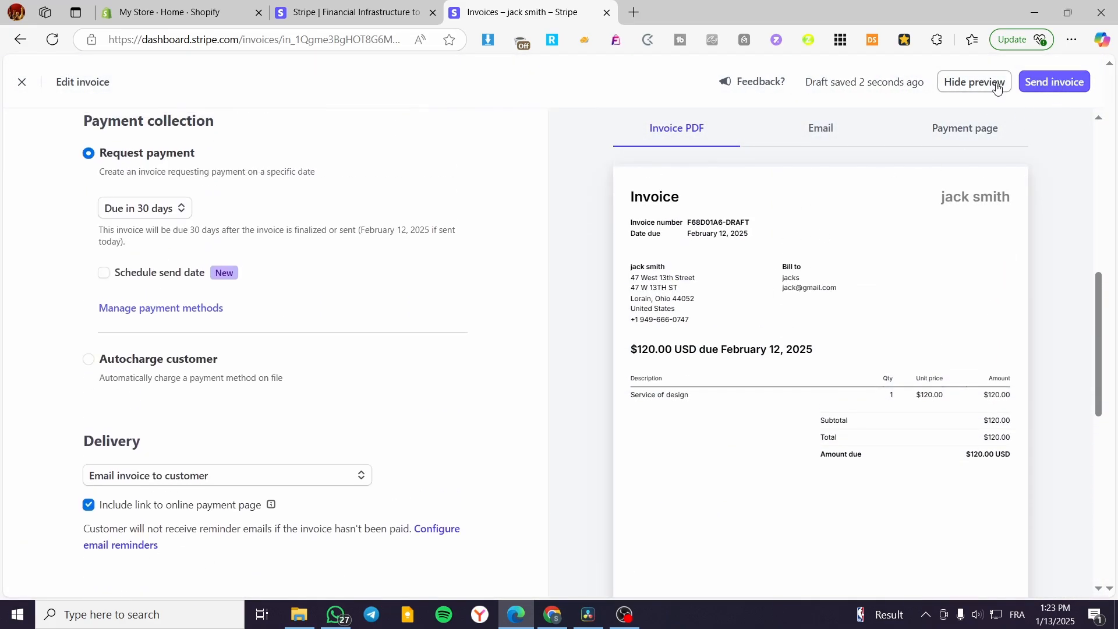
# Review the $120.00 send confirmation and close it without sending
pyautogui.click(1045, 87)
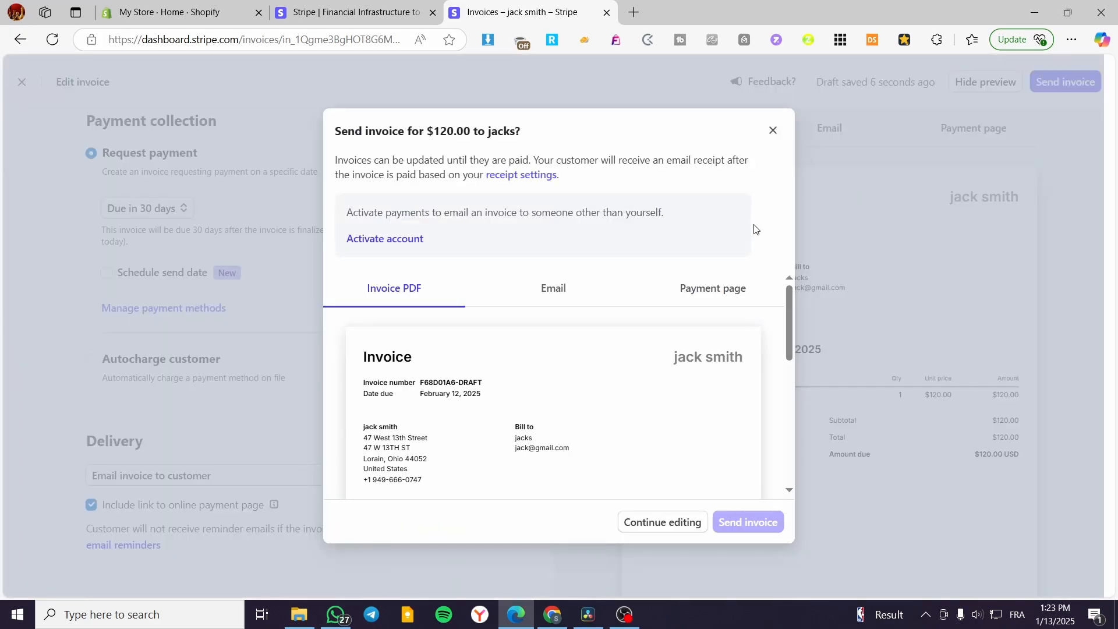
pyautogui.scroll(-5, 701, 415)
pyautogui.scroll(5, 732, 452)
pyautogui.click(774, 130)
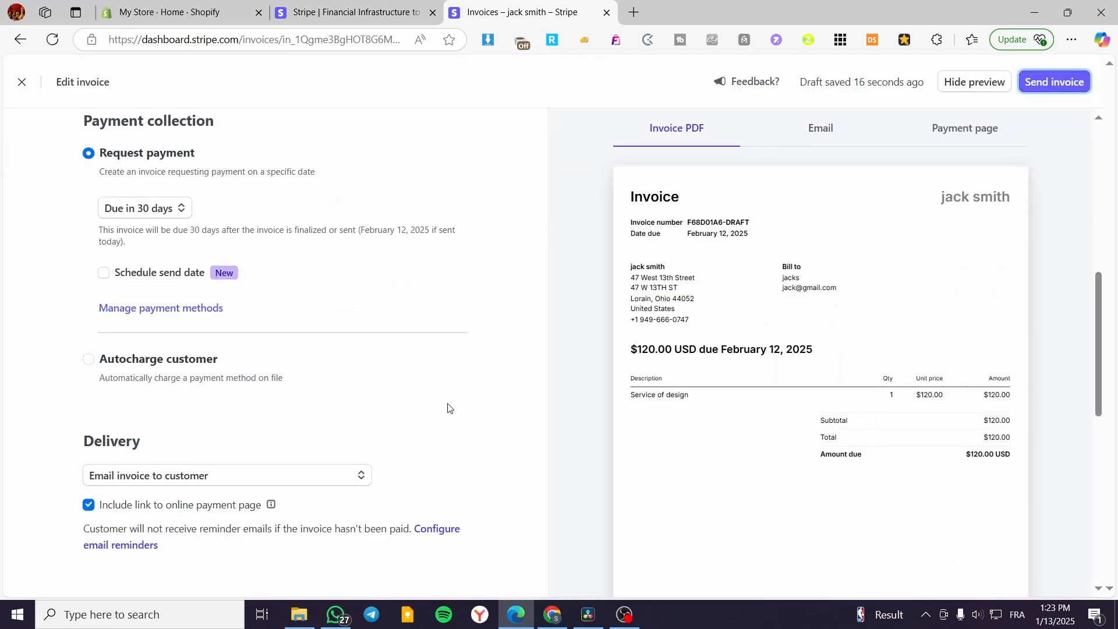